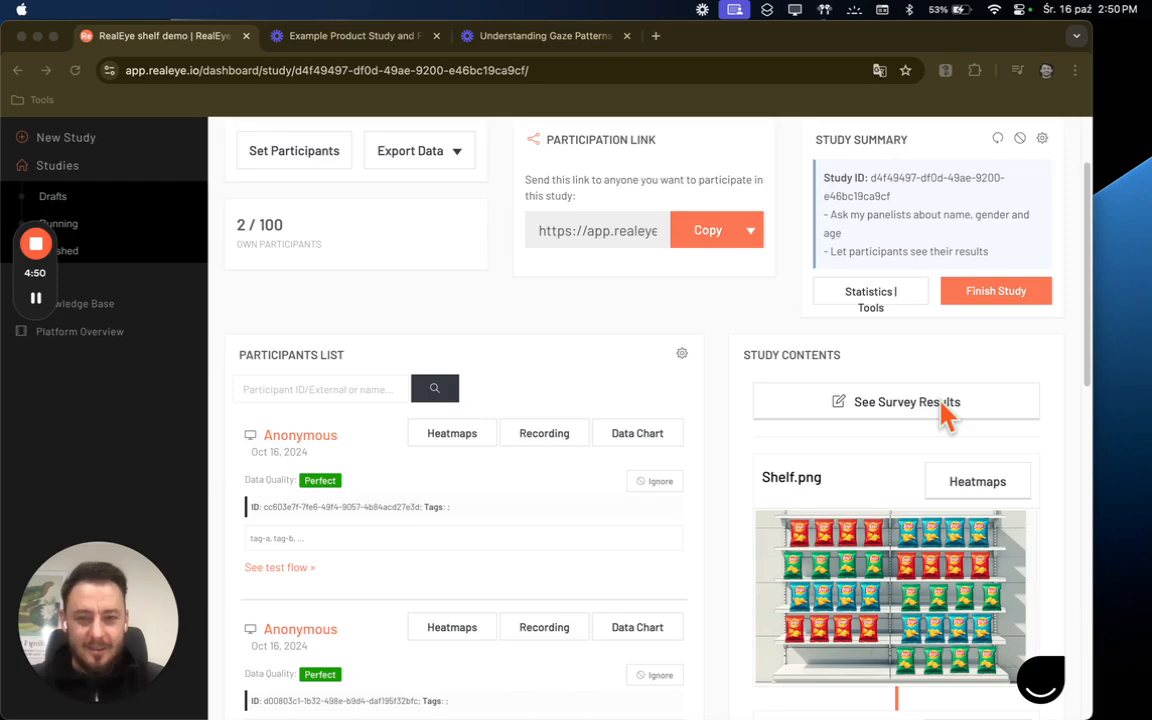
Step: Examine the RealEye shelf demo study's results page, including its stimuli, participants list and participation link
scroll(945, 415, "down", 3)
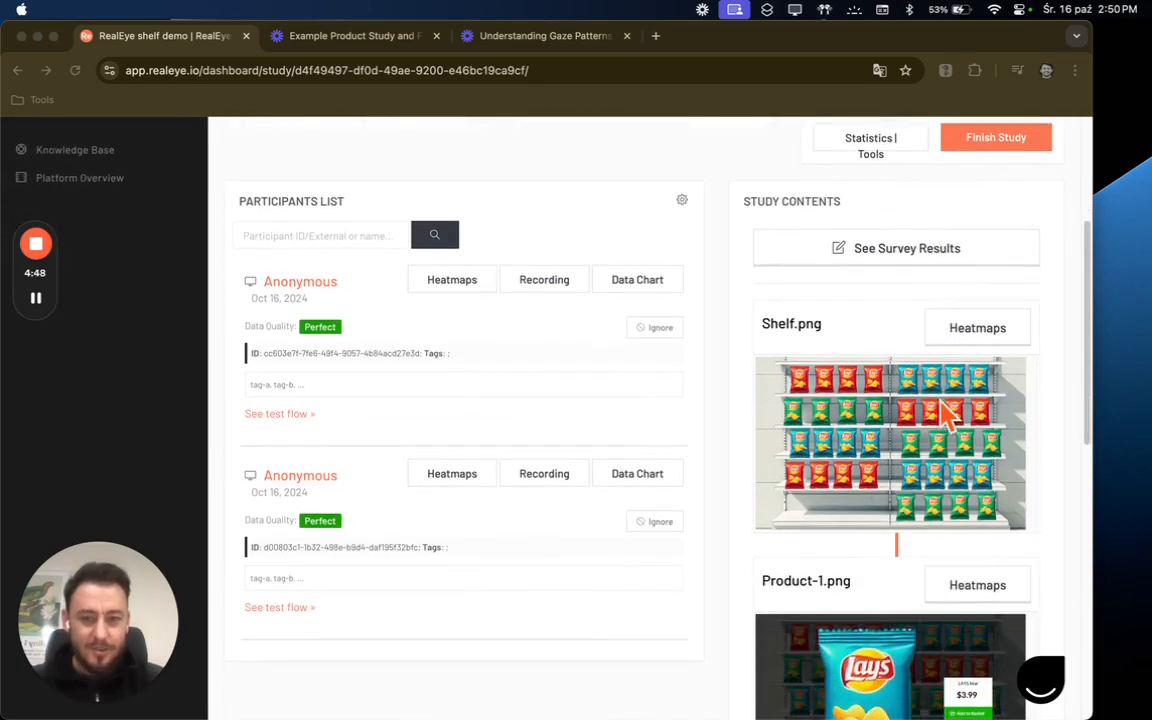
scroll(945, 415, "down", 5)
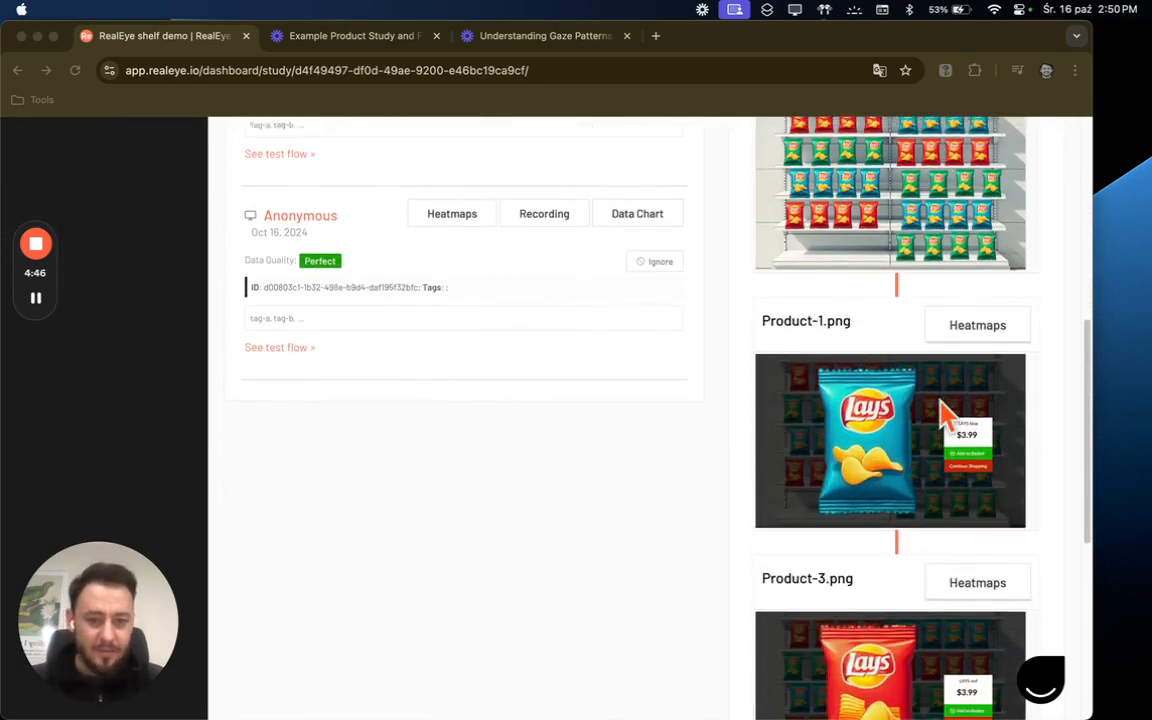
scroll(945, 415, "down", 1)
scroll(945, 415, "down", 4)
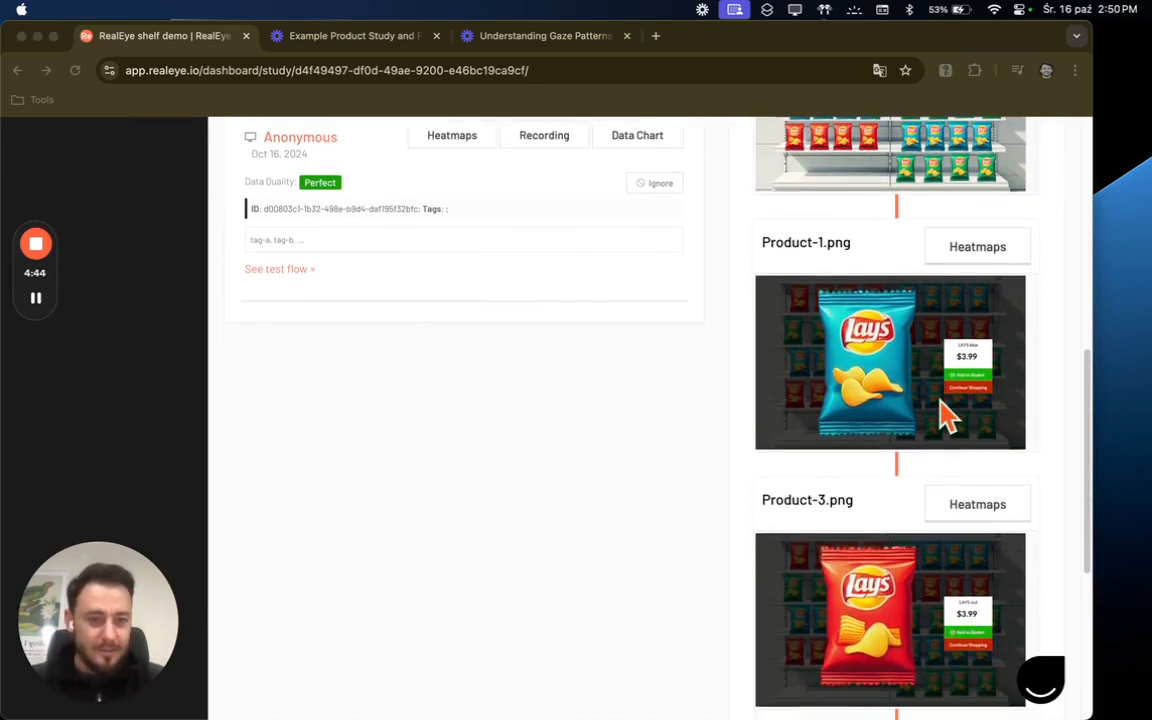
scroll(945, 415, "up", 8)
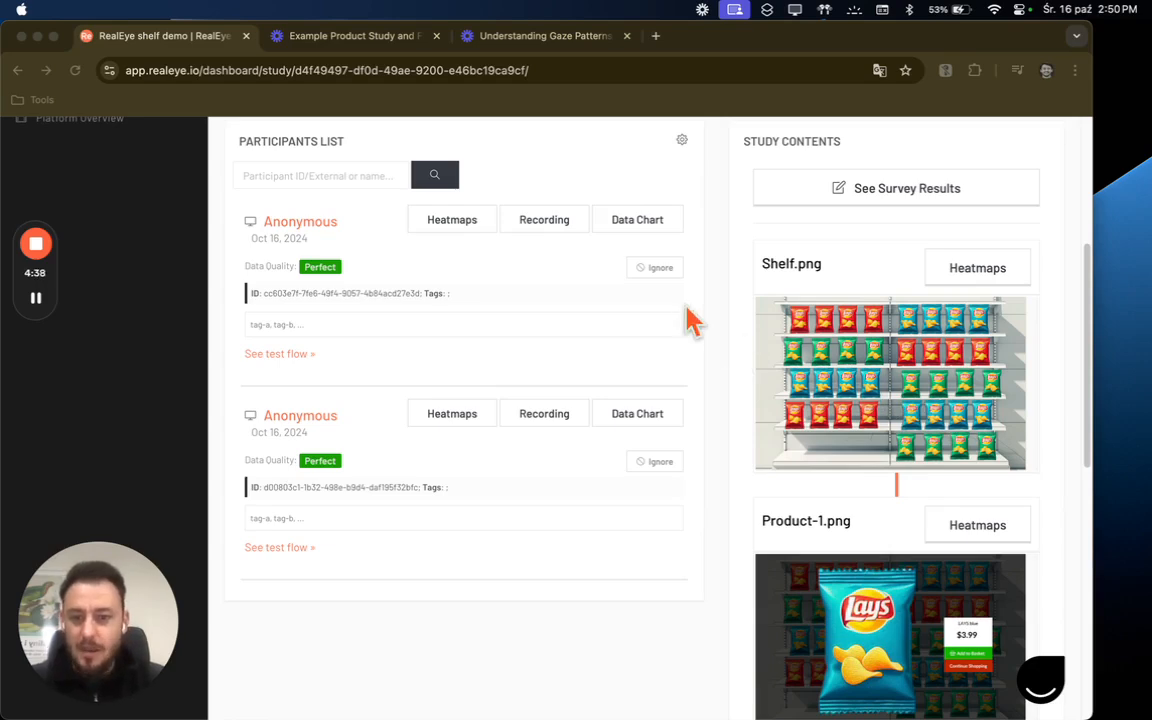
scroll(689, 319, "up", 3)
scroll(689, 319, "up", 3)
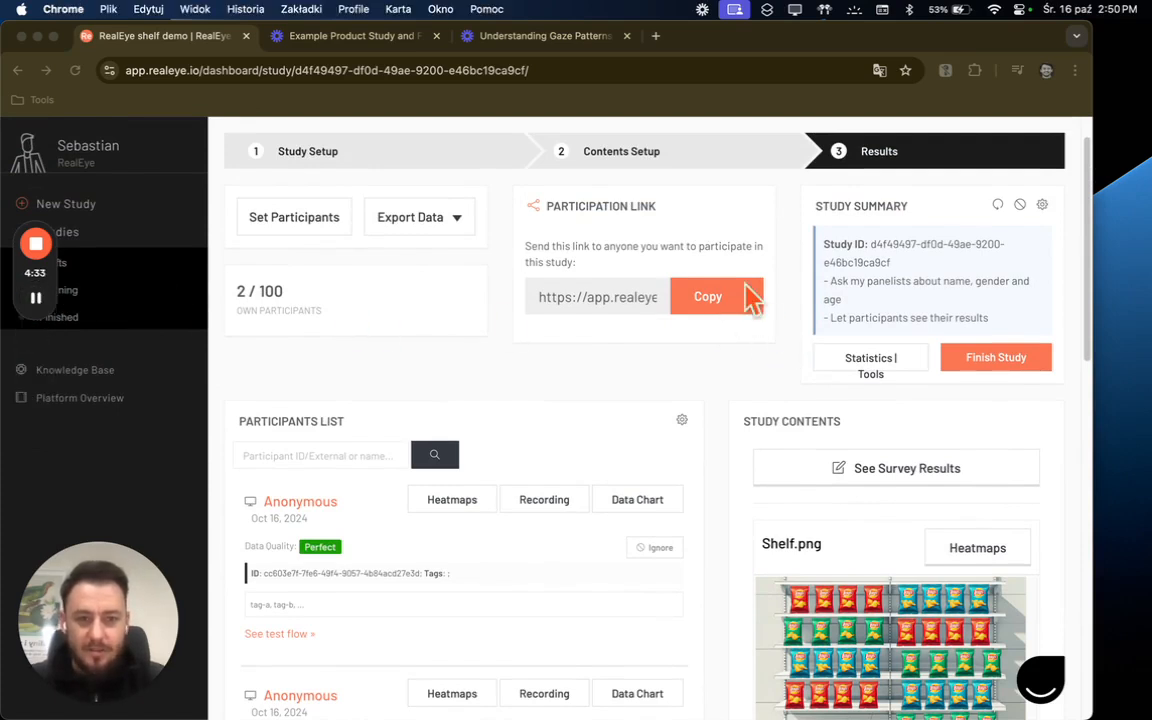
scroll(750, 298, "down", 1)
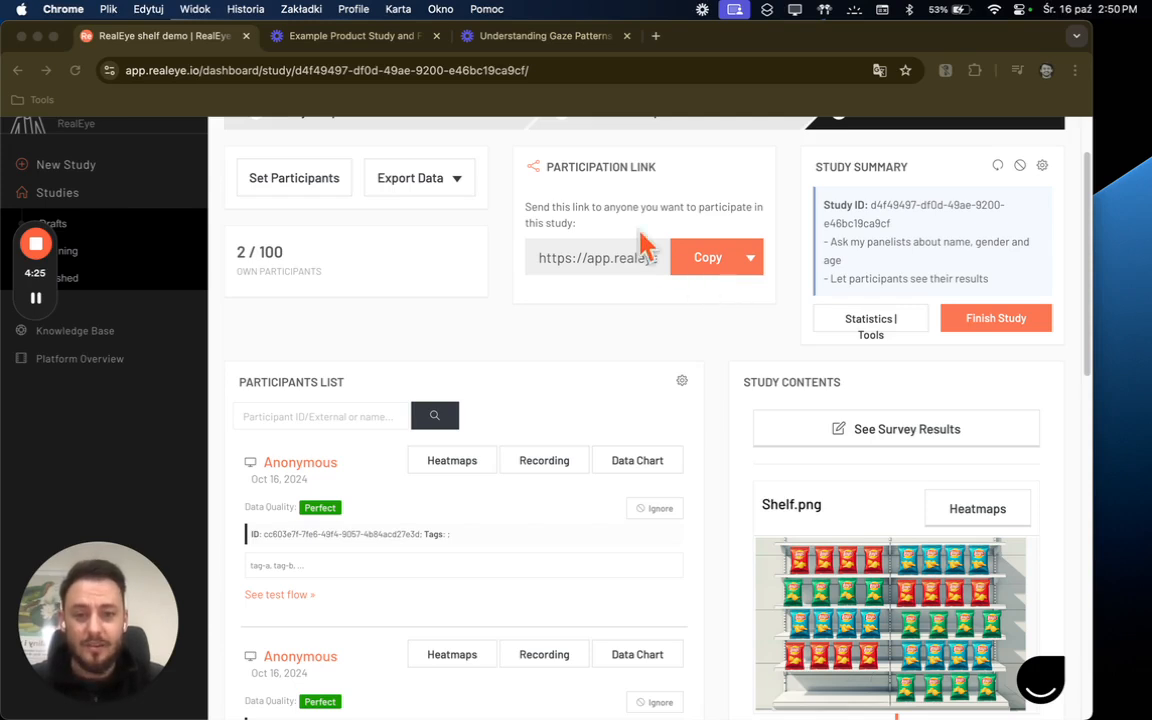
mouse_move(38, 312)
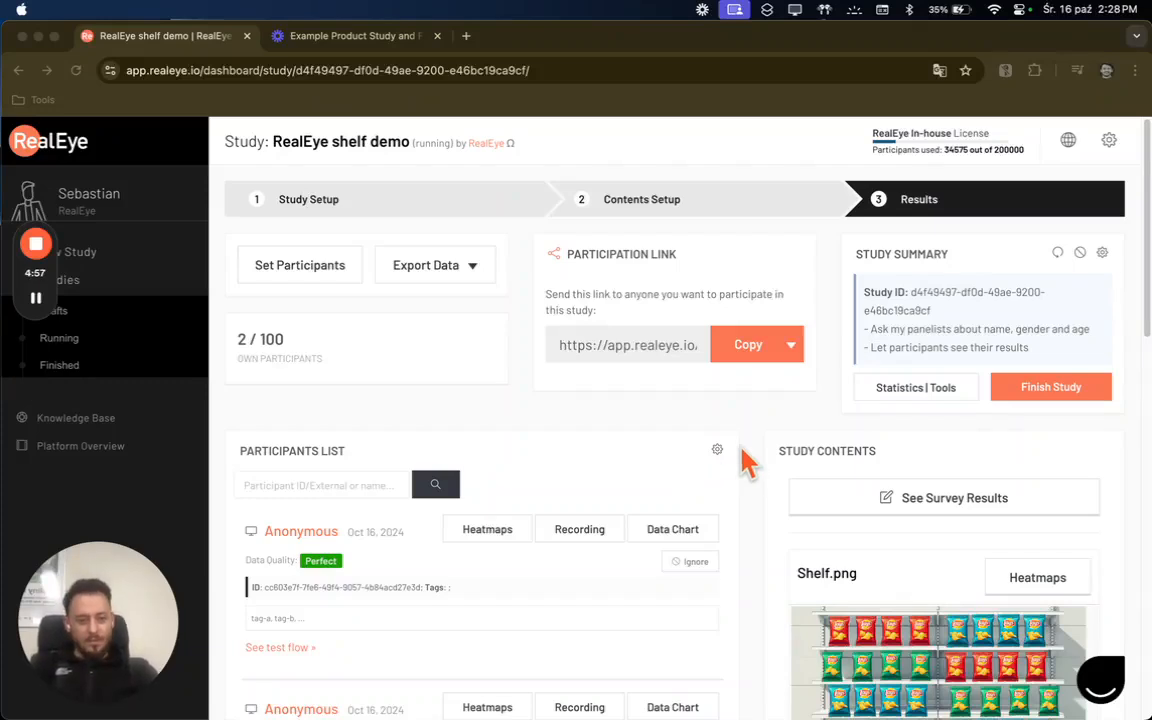
Step: Open the heatmaps for the Shelf.png stimulus from the study contents
scroll(745, 462, "down", 5)
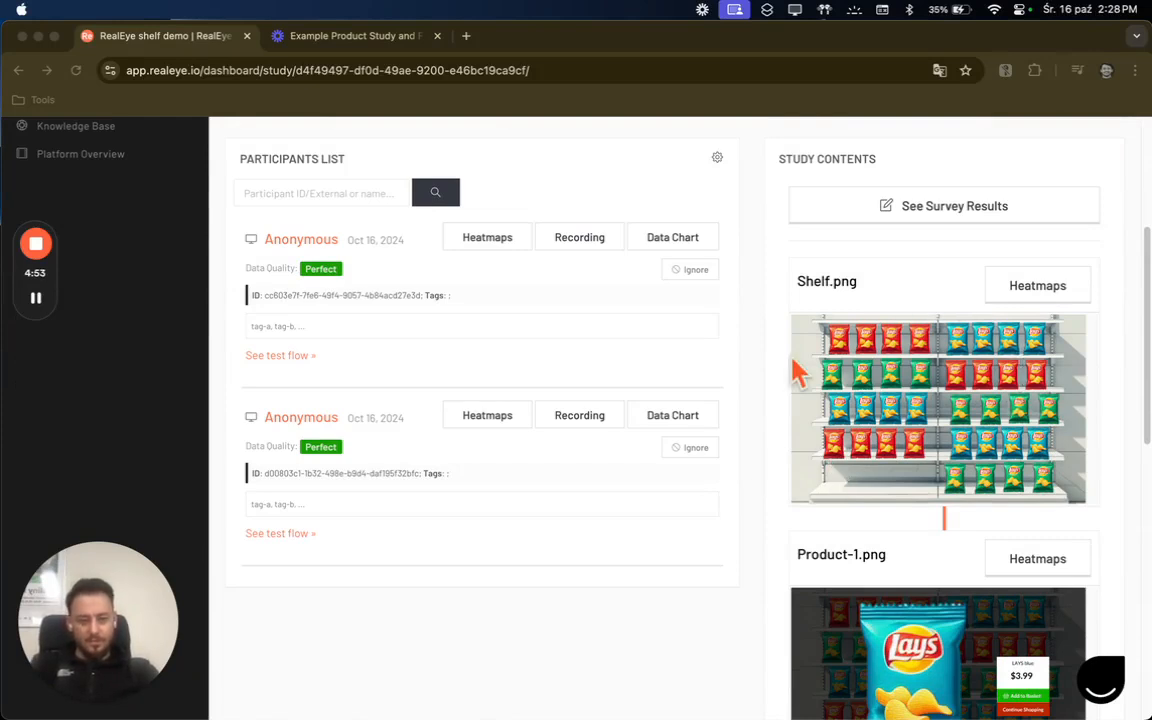
scroll(797, 372, "up", 5)
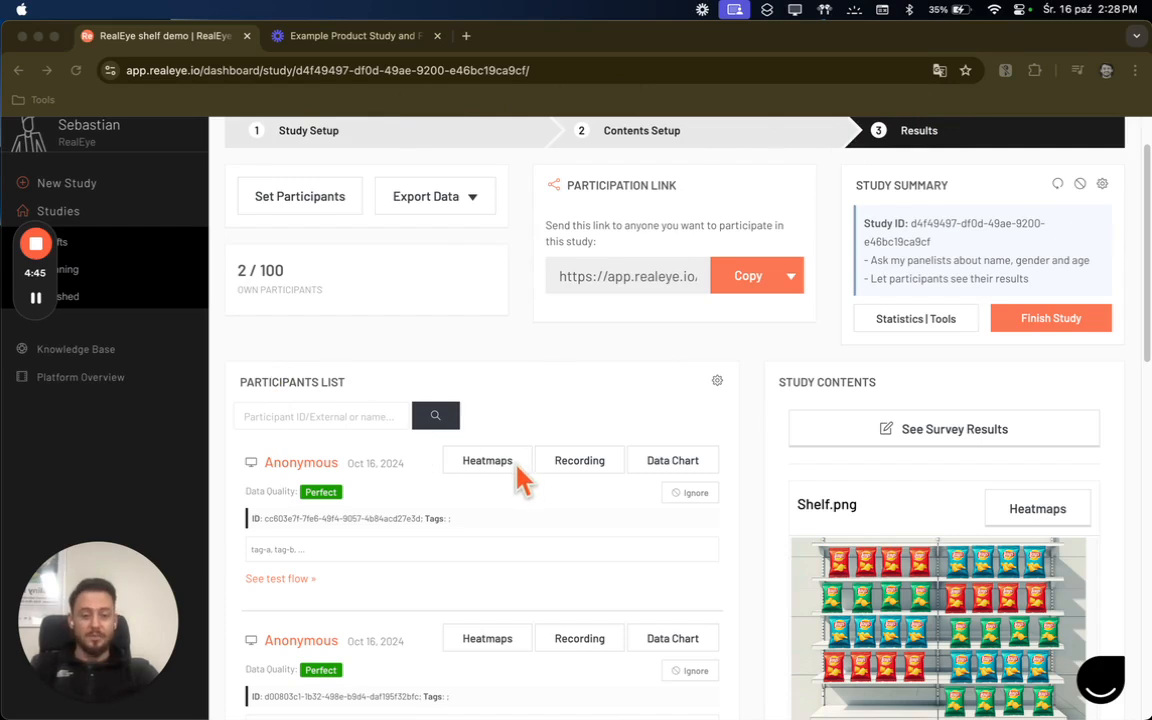
scroll(643, 540, "down", 3)
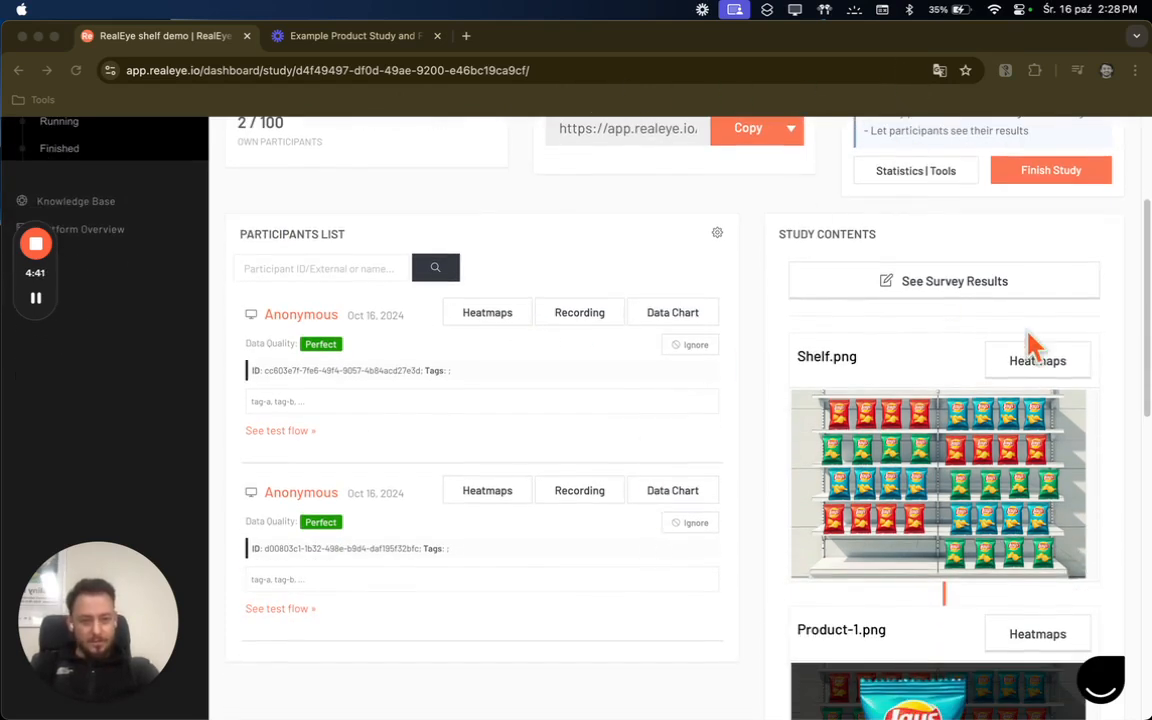
left_click(1049, 368)
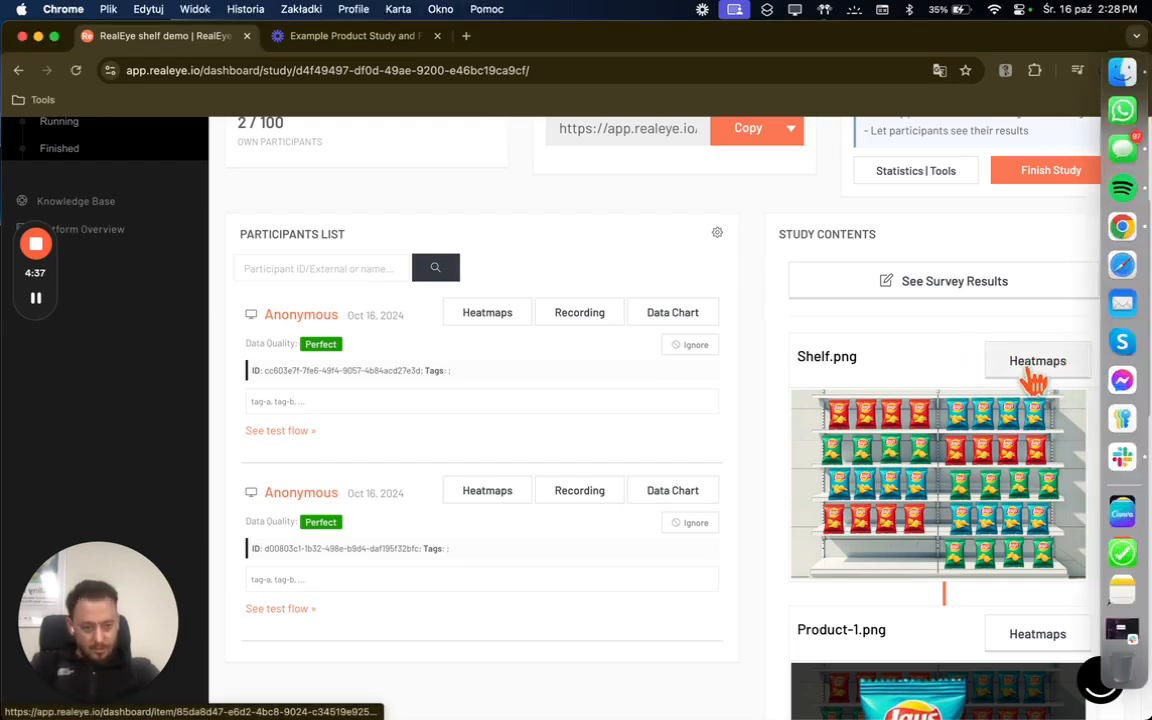
left_click(1031, 372)
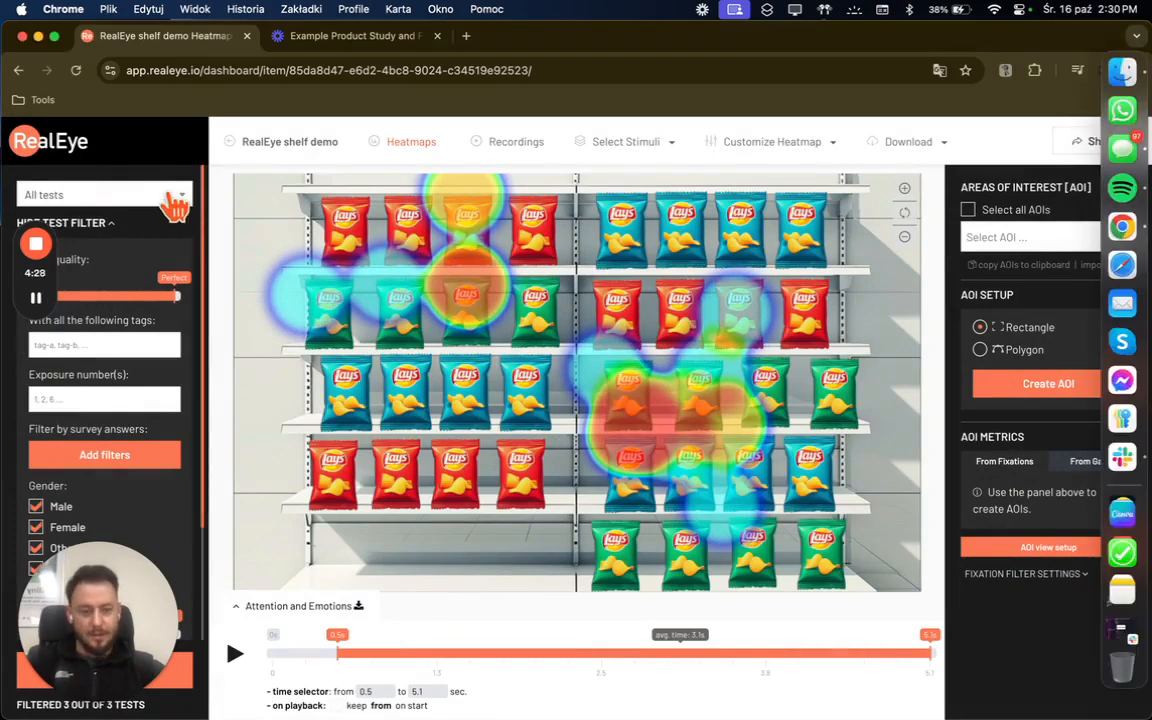
Step: Show the heatmap of the second anonymous participant's test alone and return to all tests
left_click(176, 207)
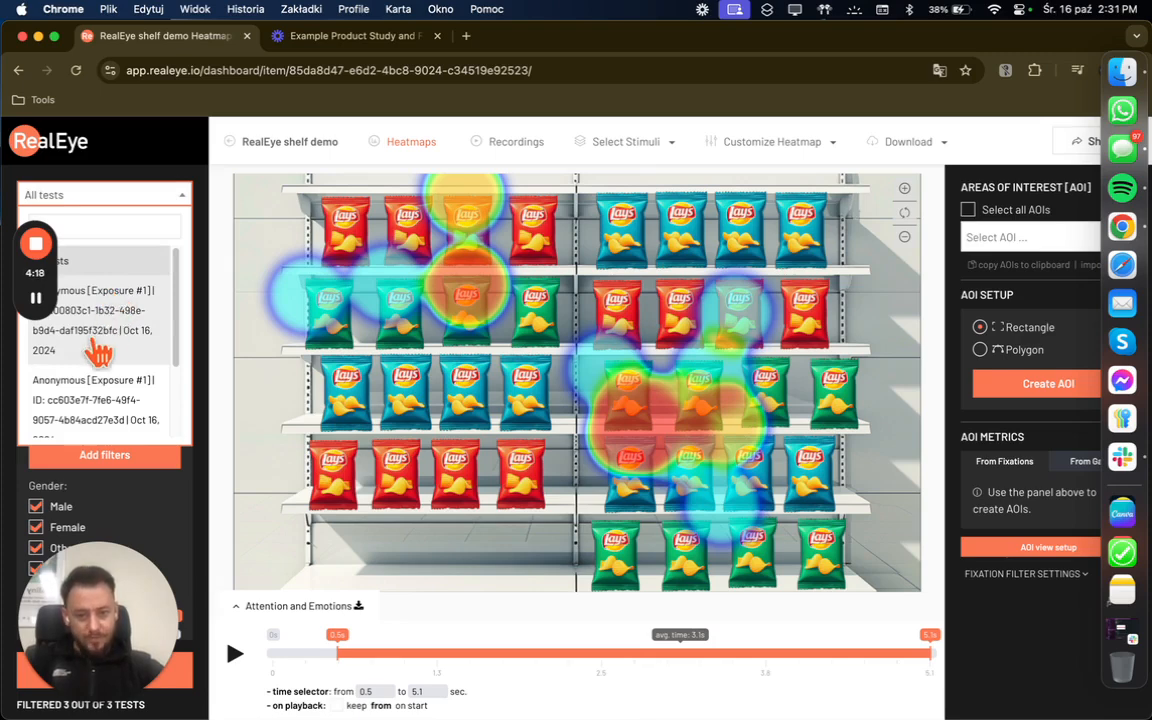
scroll(104, 347, "down", 2)
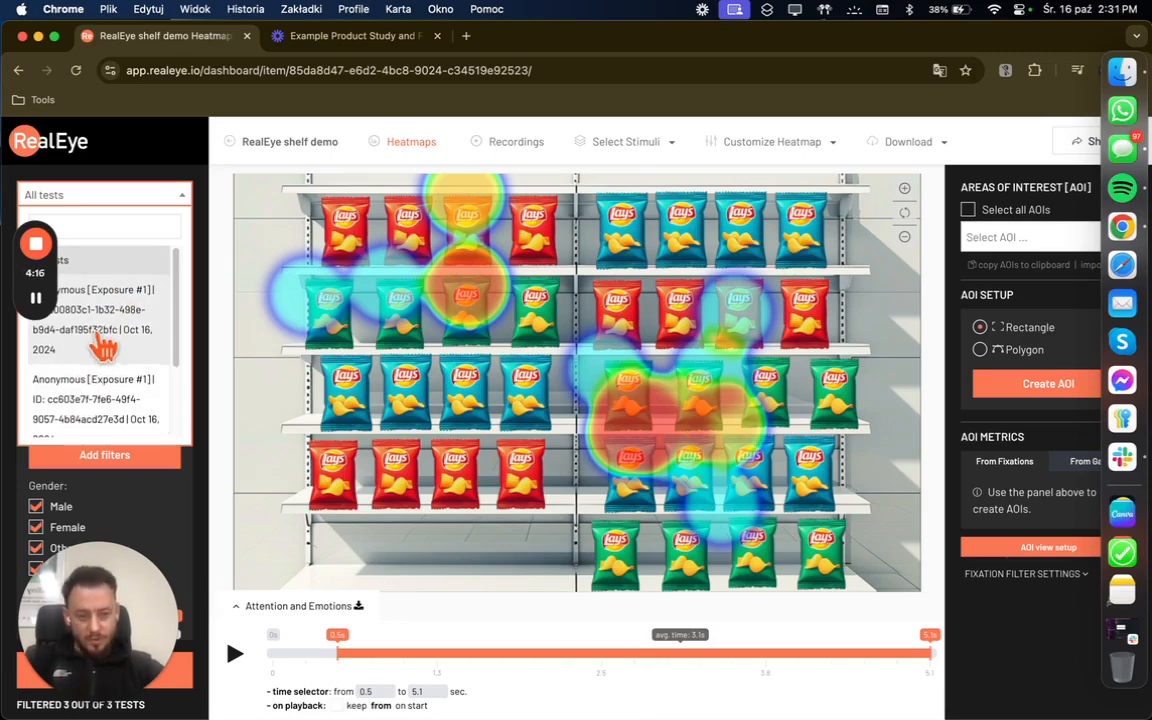
left_click(103, 321)
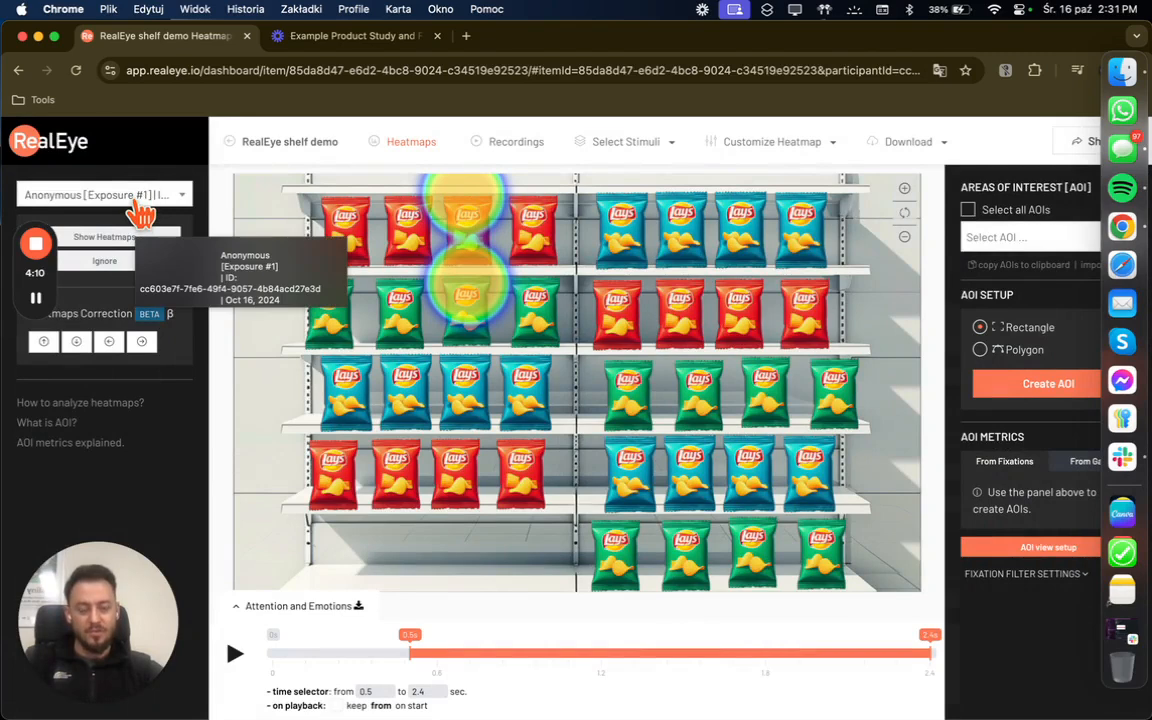
left_click(140, 203)
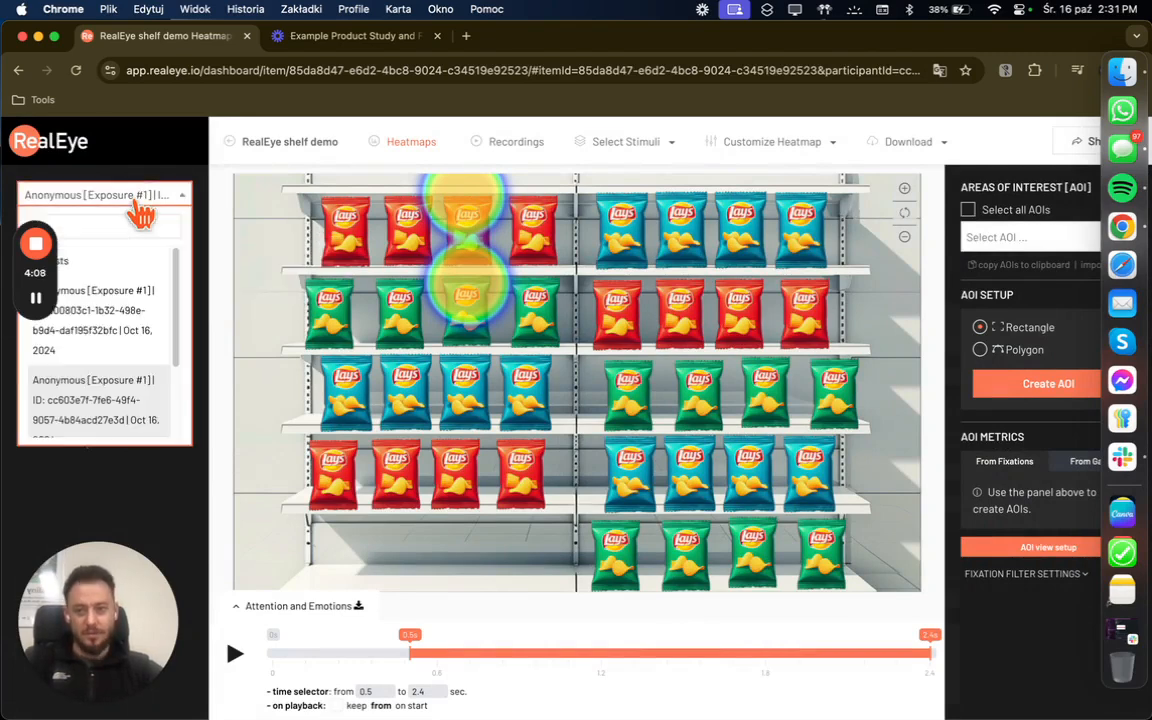
left_click(41, 300)
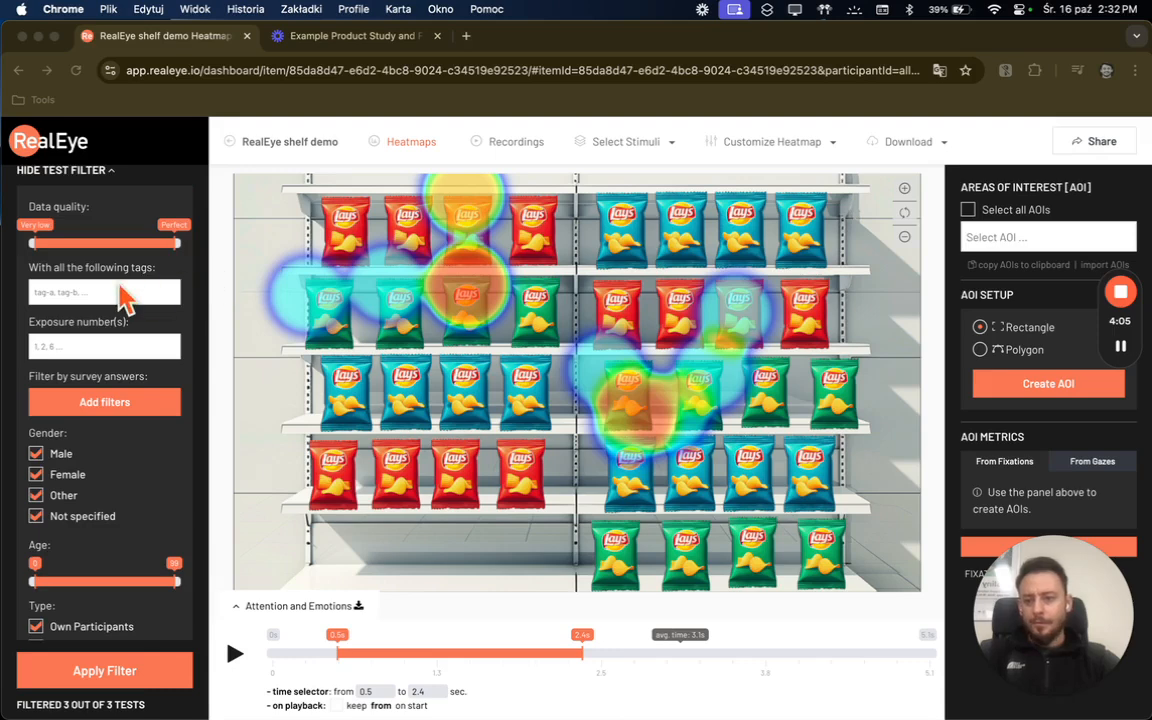
Step: Review the test filter options, from data quality and tags through gender, age, participant type and device
scroll(125, 295, "up", 2)
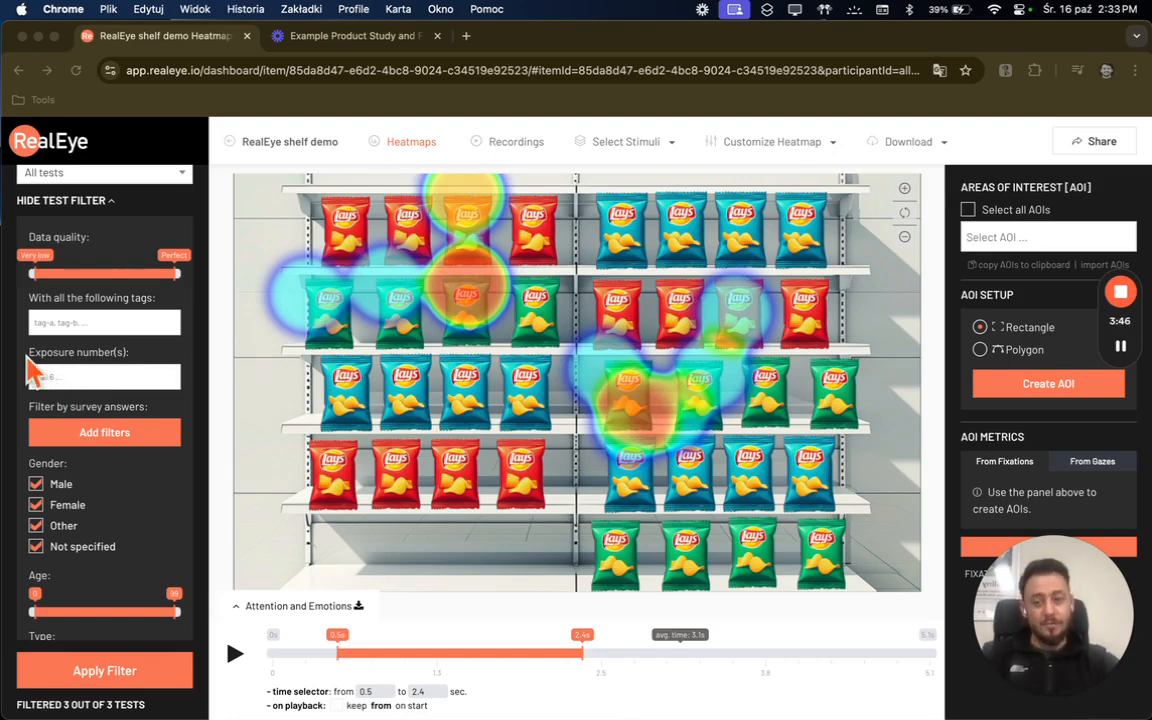
scroll(113, 480, "down", 2)
scroll(120, 470, "down", 1)
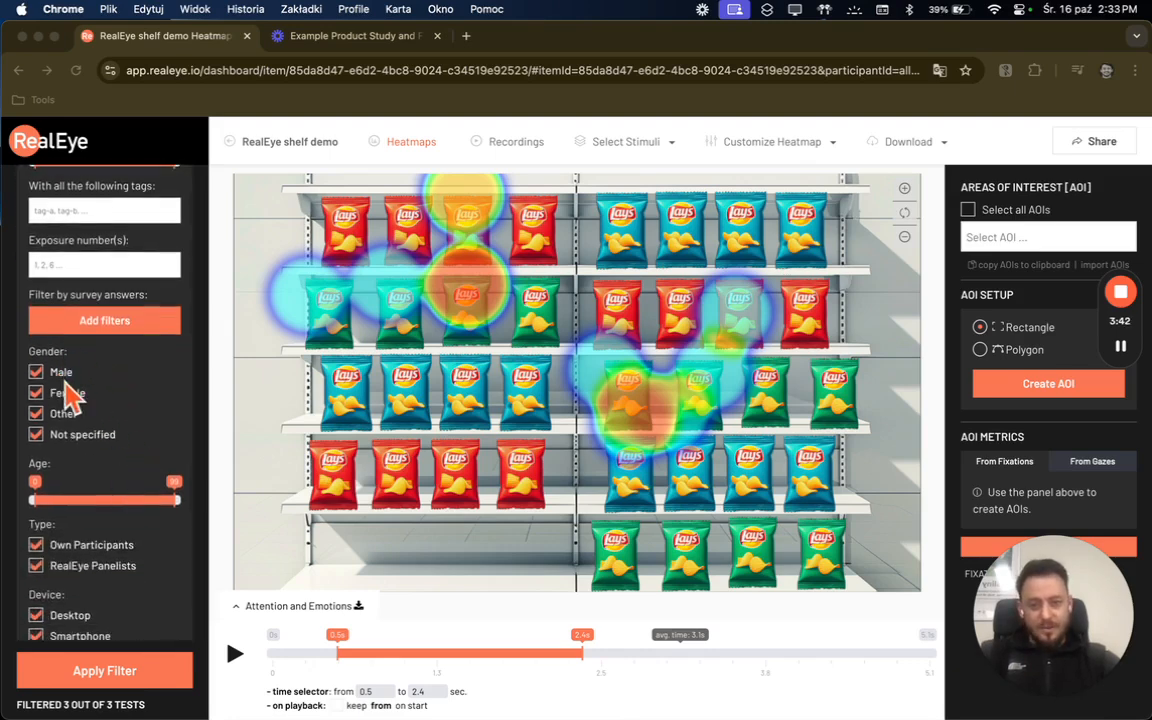
scroll(127, 467, "down", 1)
scroll(135, 482, "down", 4)
scroll(60, 460, "up", 7)
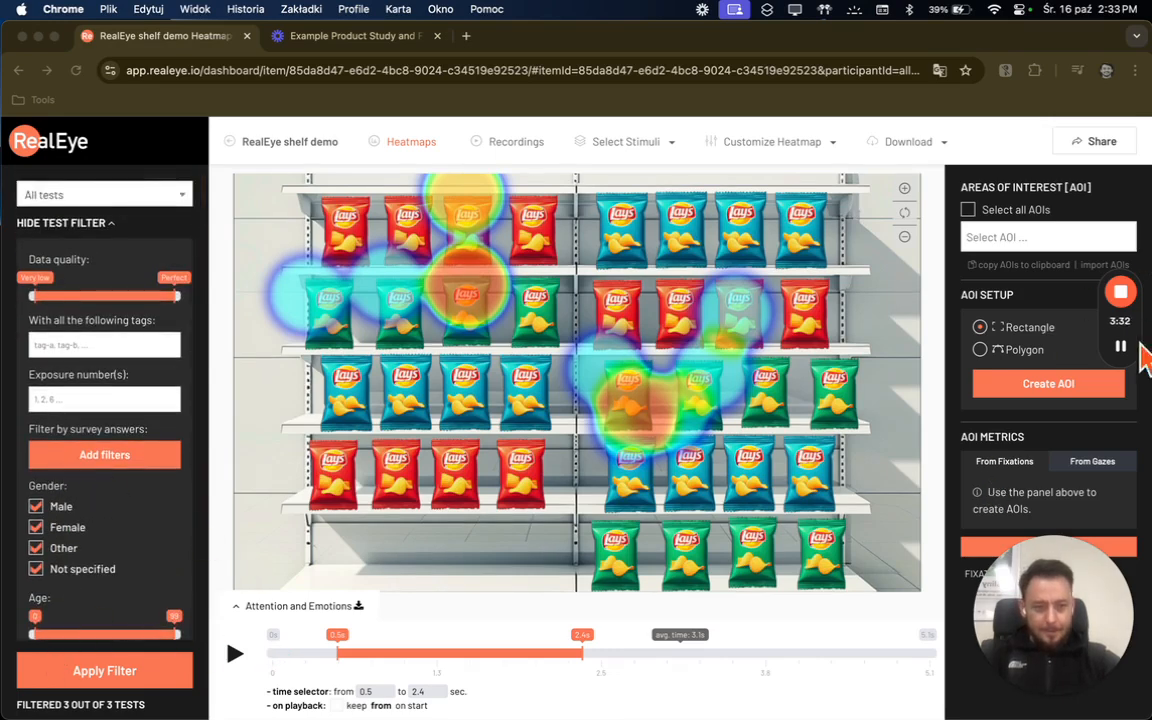
mouse_move(1130, 352)
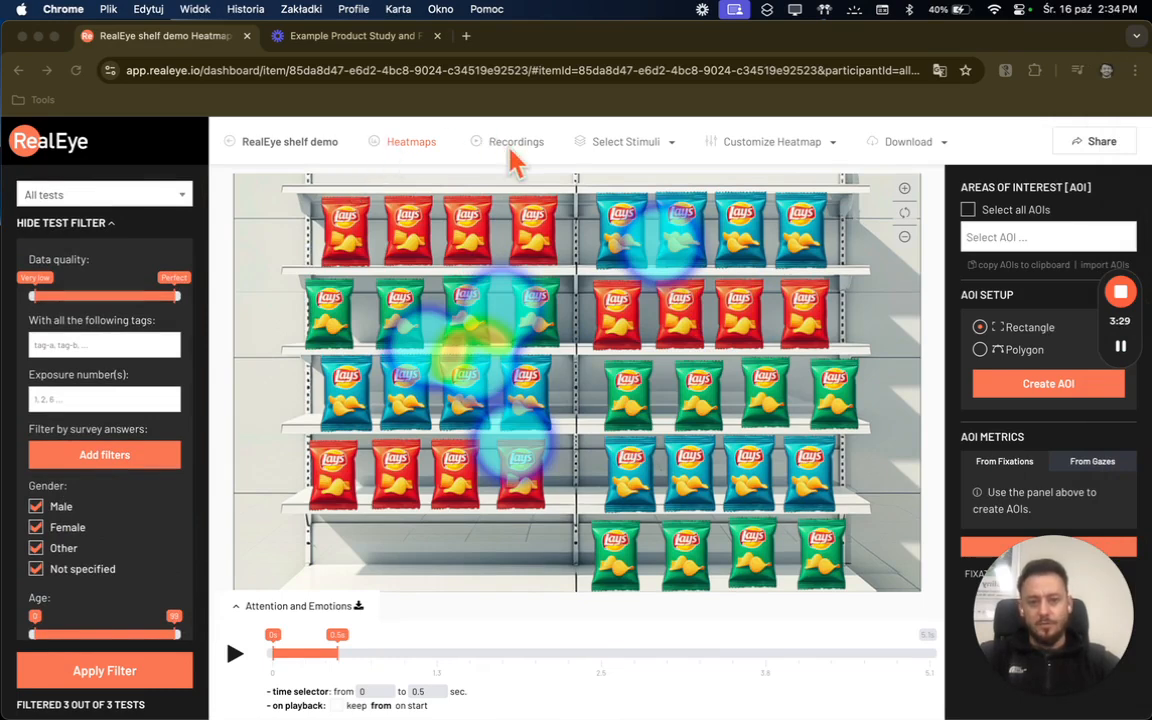
Step: Check the selectable stimuli, and set the heatmap's mouse display to Moves and clicks
left_click(625, 140)
left_click(635, 145)
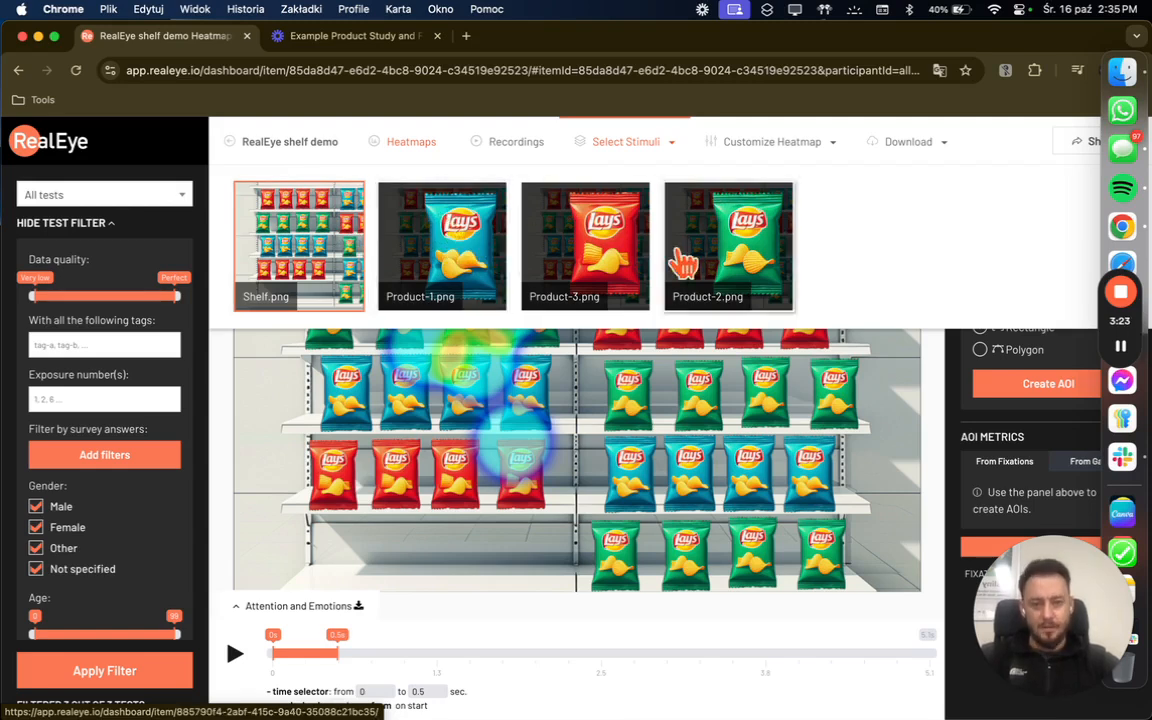
left_click(770, 143)
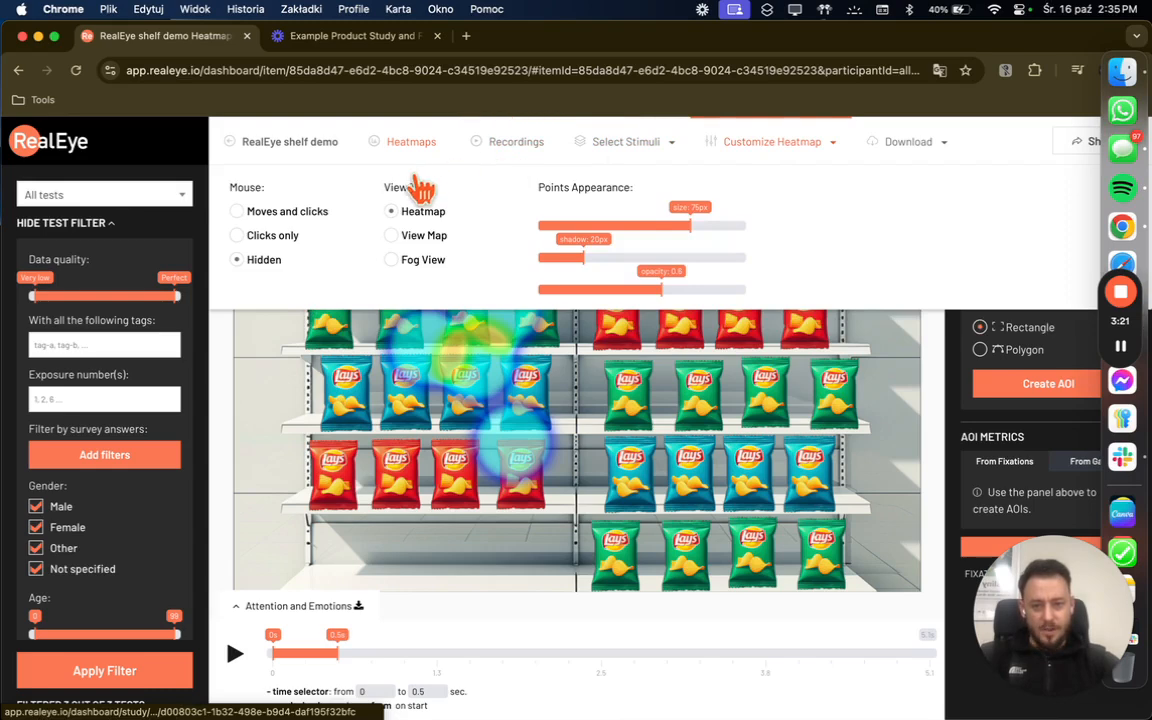
left_click(237, 212)
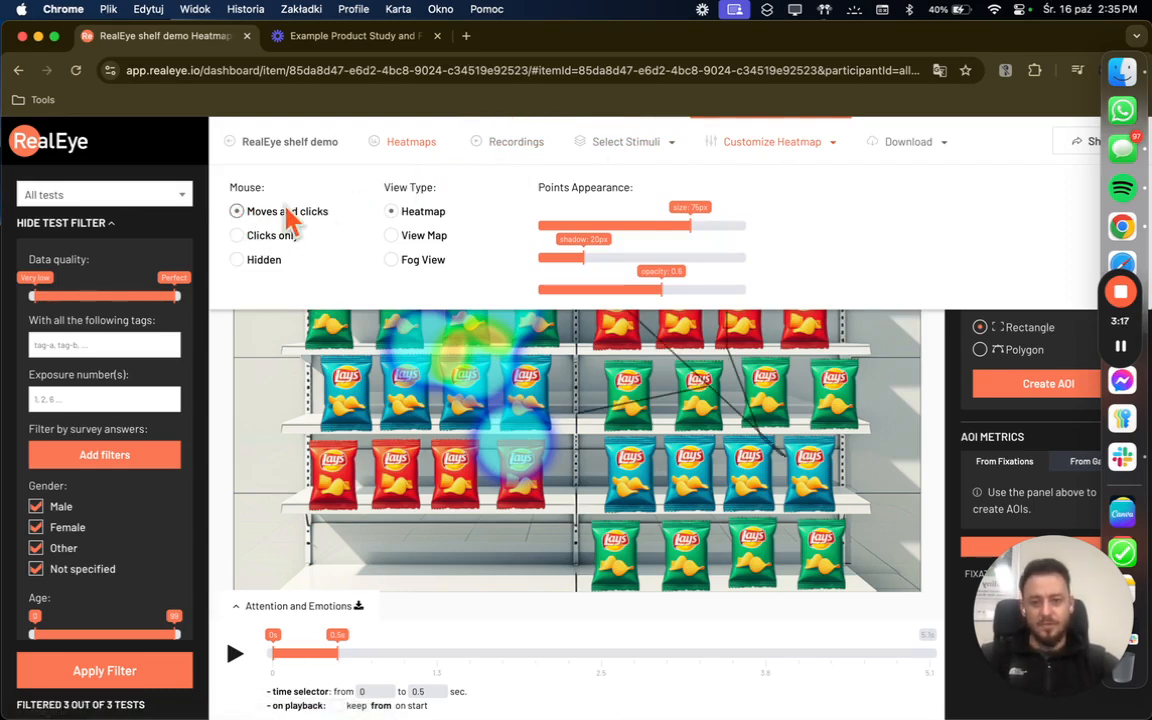
left_click(237, 236)
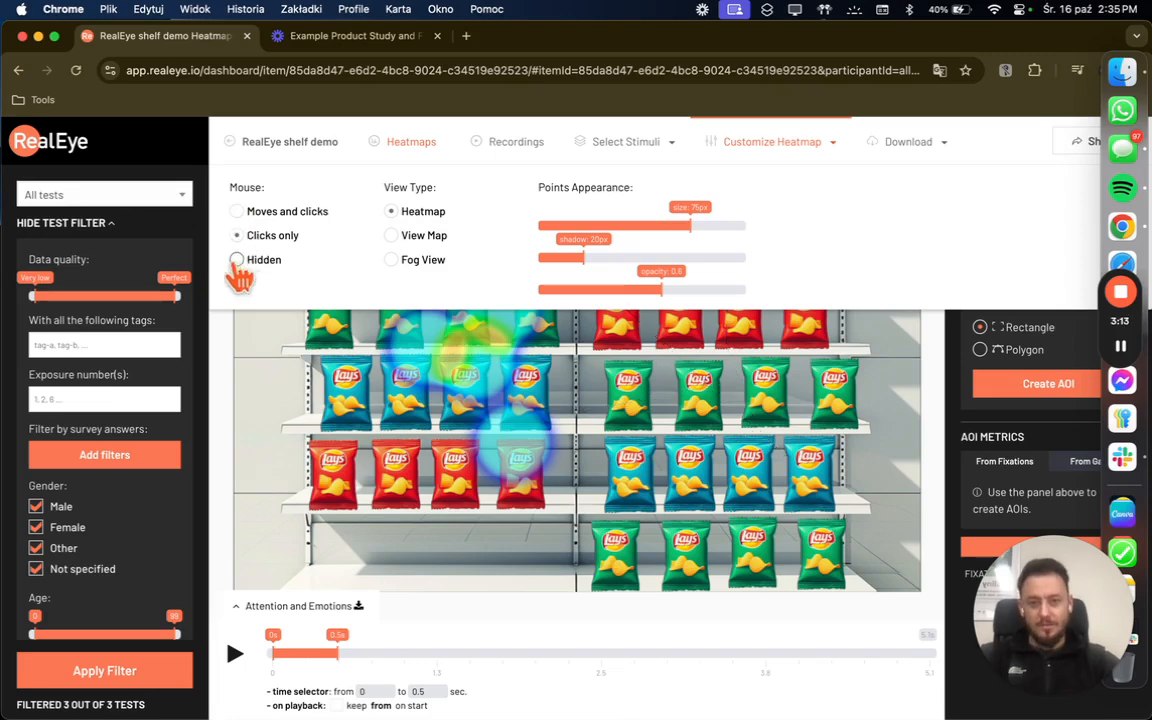
left_click(237, 212)
Step: Preview the View Map view type and switch back to Heatmap
left_click(396, 236)
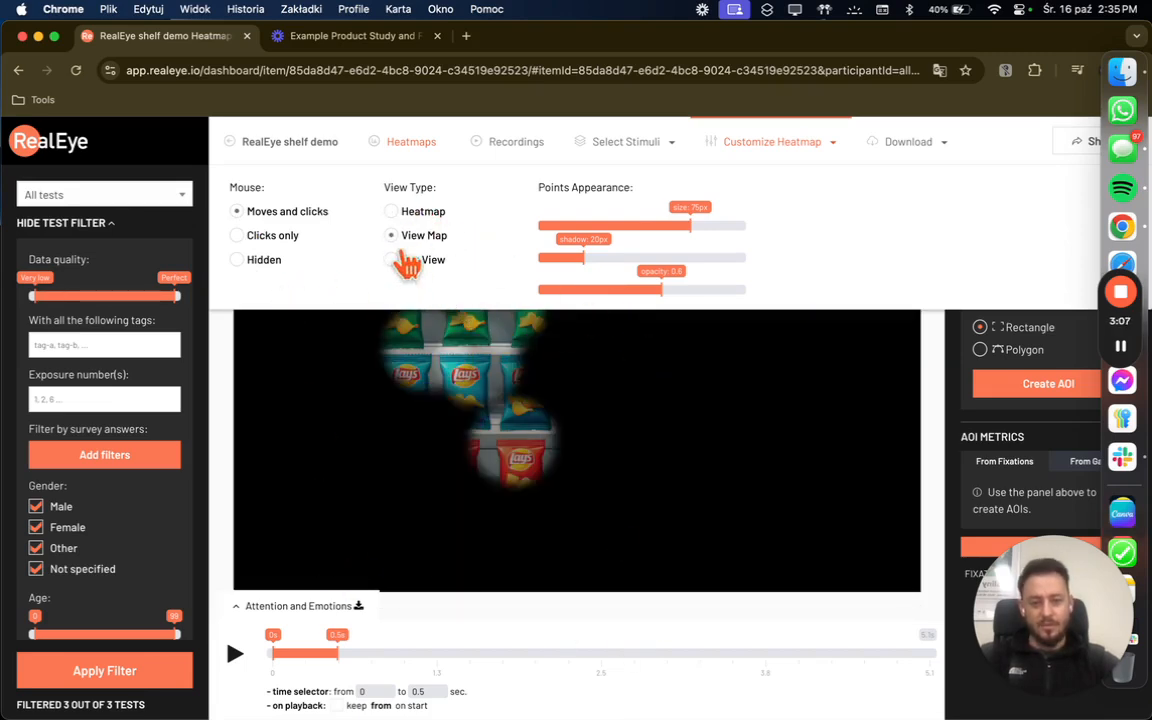
left_click(391, 211)
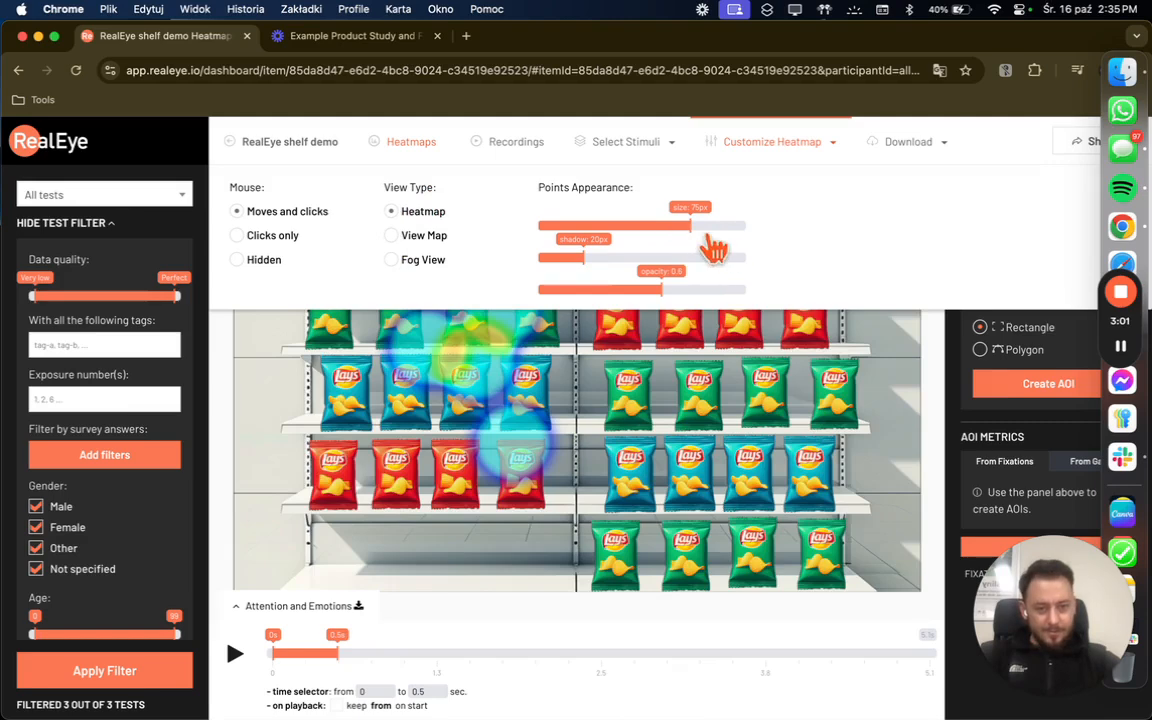
Step: Set the heatmap points' size to 85px, shadow to 30px and opacity to 0.655
mouse_move(694, 235)
left_mouse_down()
mouse_move(755, 240)
mouse_move(658, 248)
mouse_move(711, 236)
left_mouse_up()
left_click_drag(645, 266, 603, 276)
mouse_move(672, 293)
left_mouse_down()
mouse_move(770, 293)
mouse_move(646, 298)
mouse_move(681, 303)
left_mouse_up()
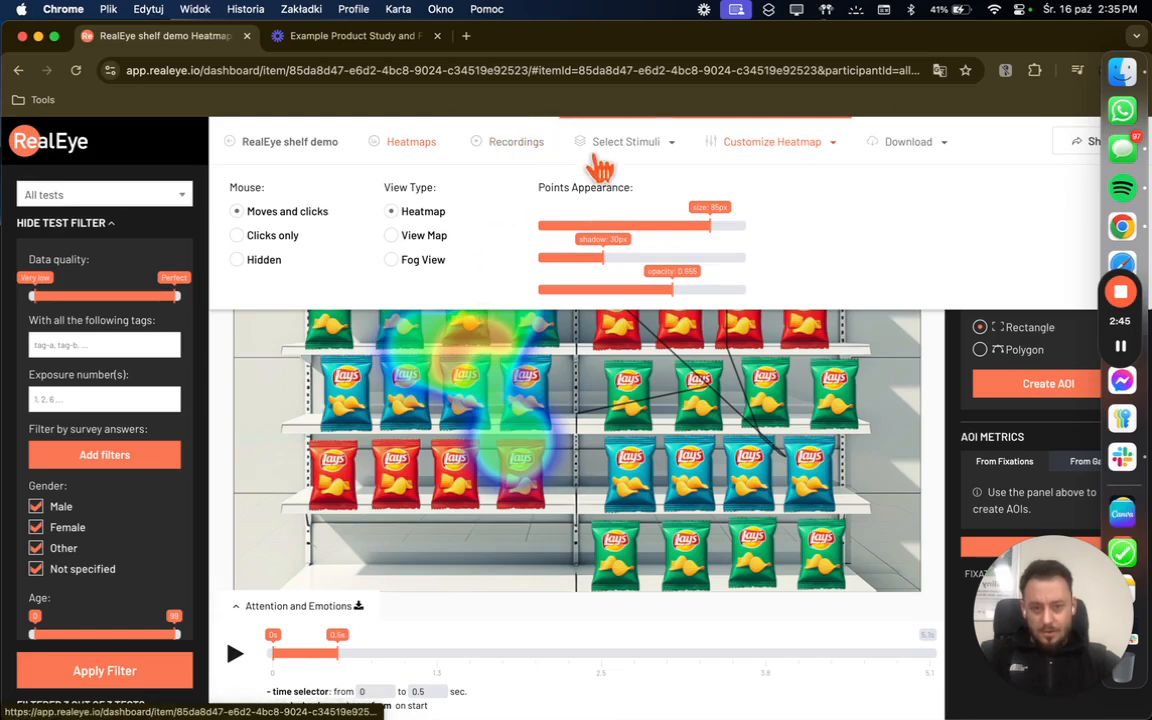
left_click(805, 155)
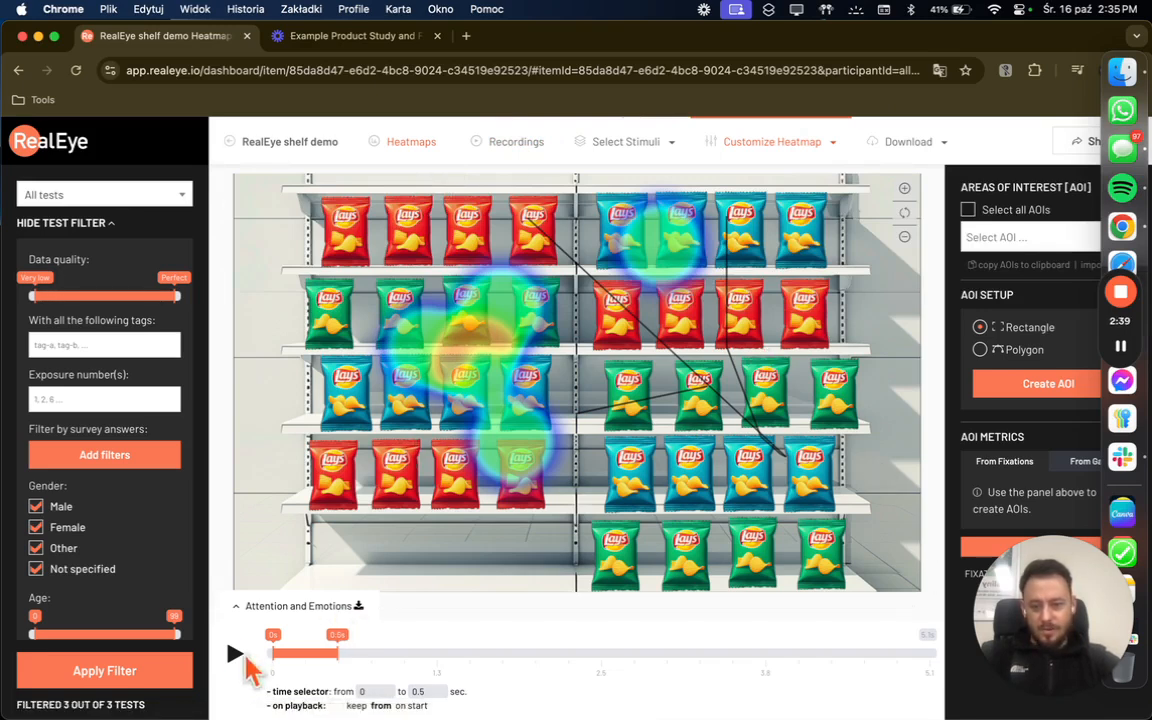
Step: Play back the shelf heatmap over the 0 to 0.5 second range
left_click(236, 662)
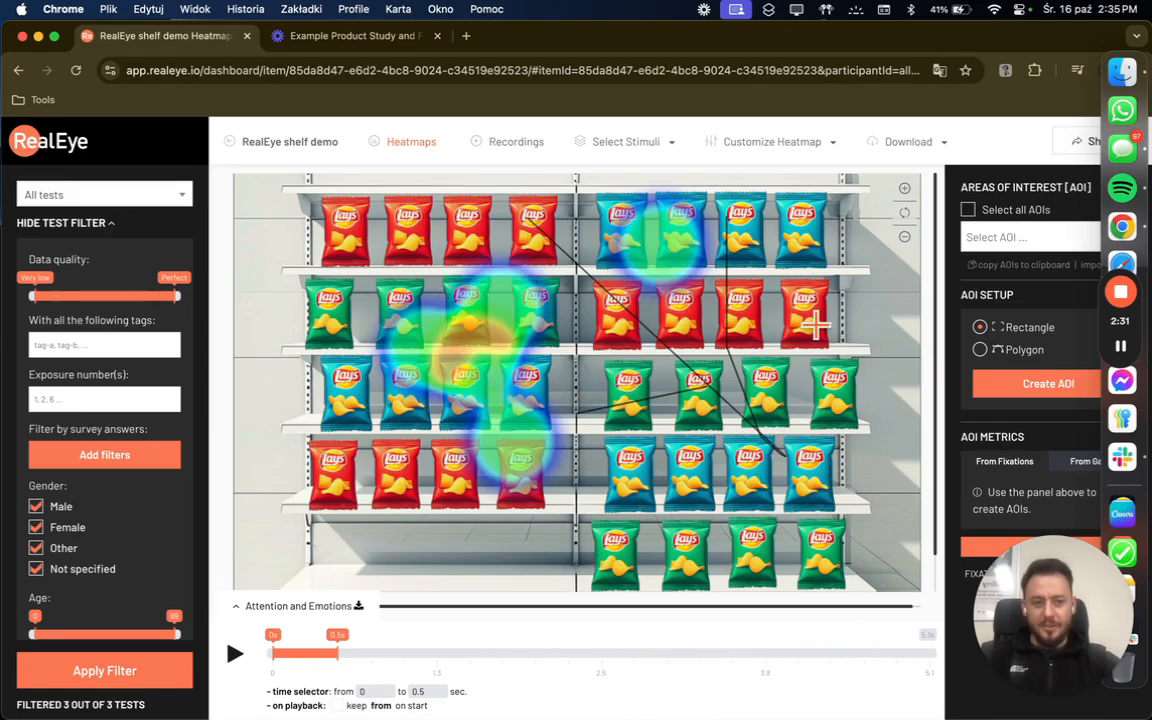
mouse_move(1136, 362)
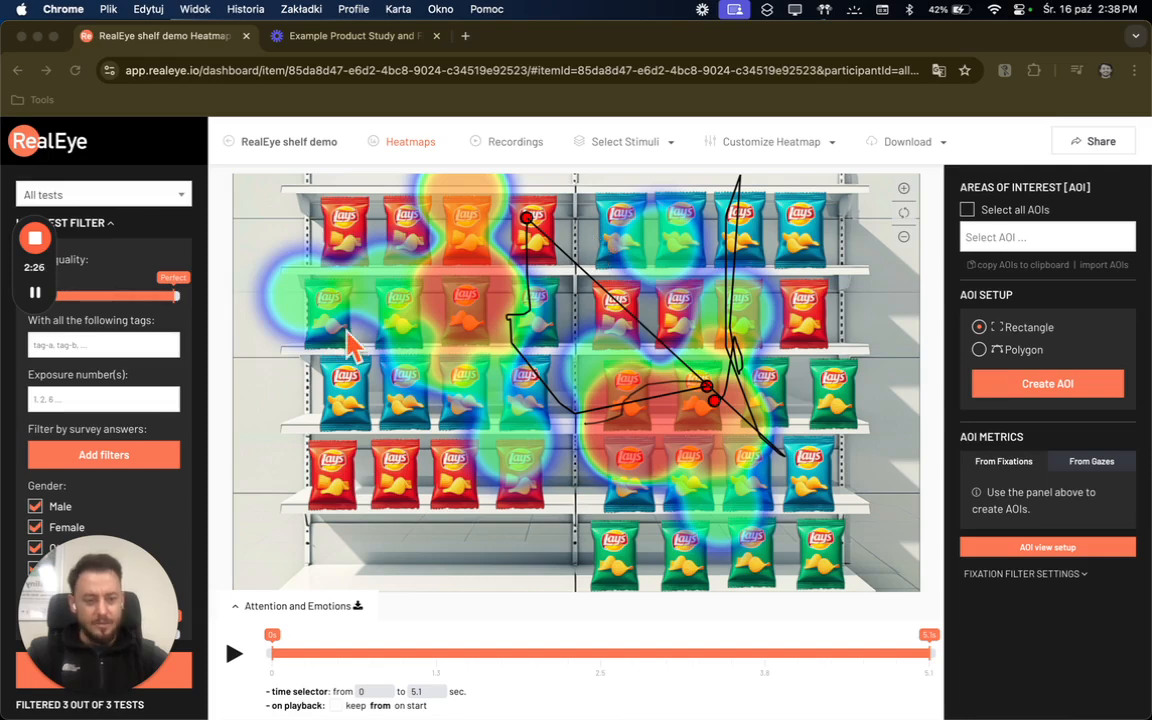
Step: Draw a rectangular AOI about 42% wide and 20% high around the left-hand blue bags on the third shelf, and save it as Blue
left_click(298, 364)
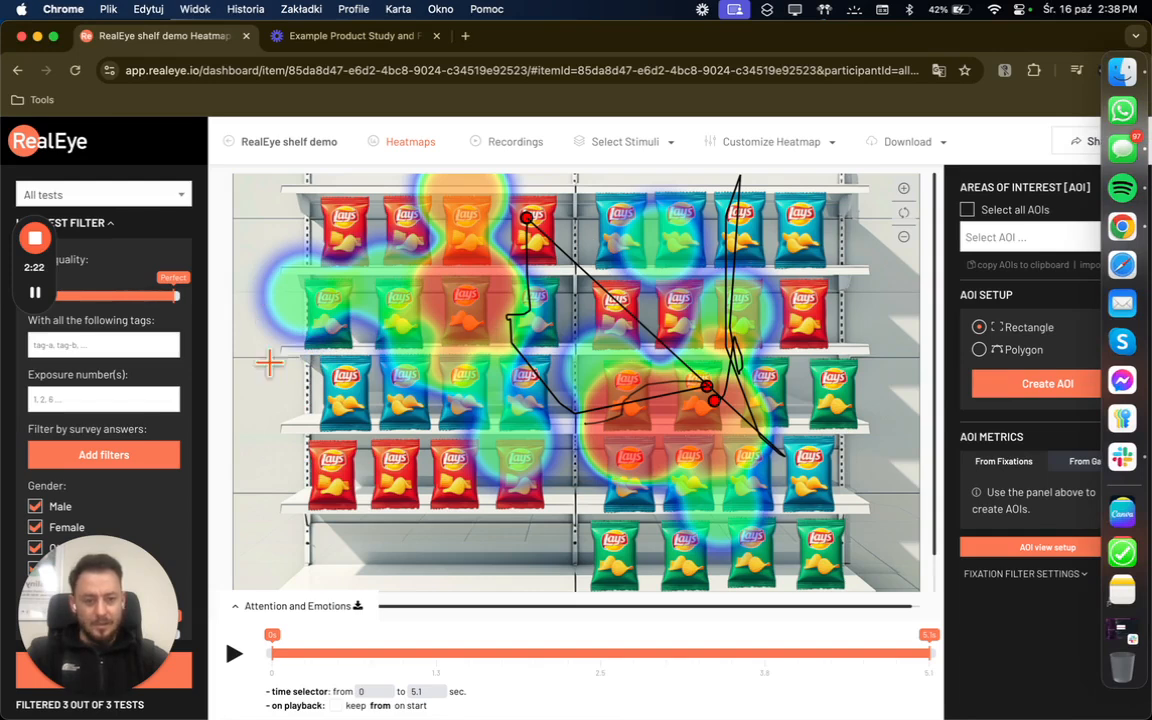
left_click_drag(289, 349, 578, 434)
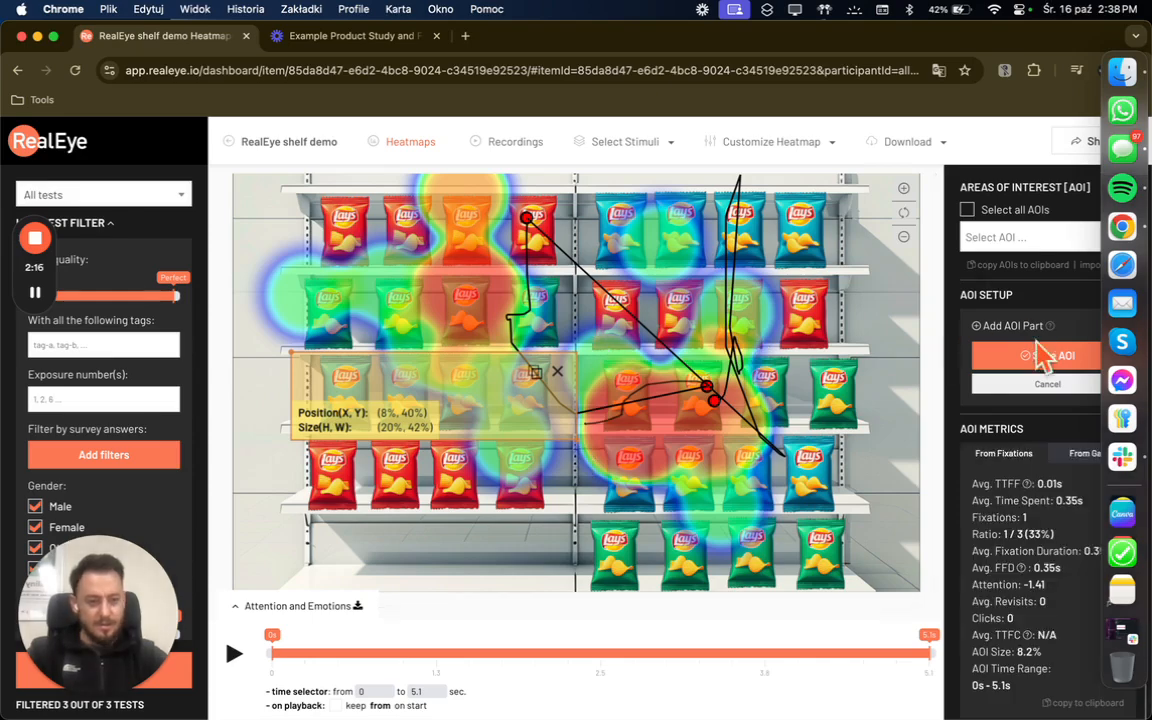
left_click(1040, 358)
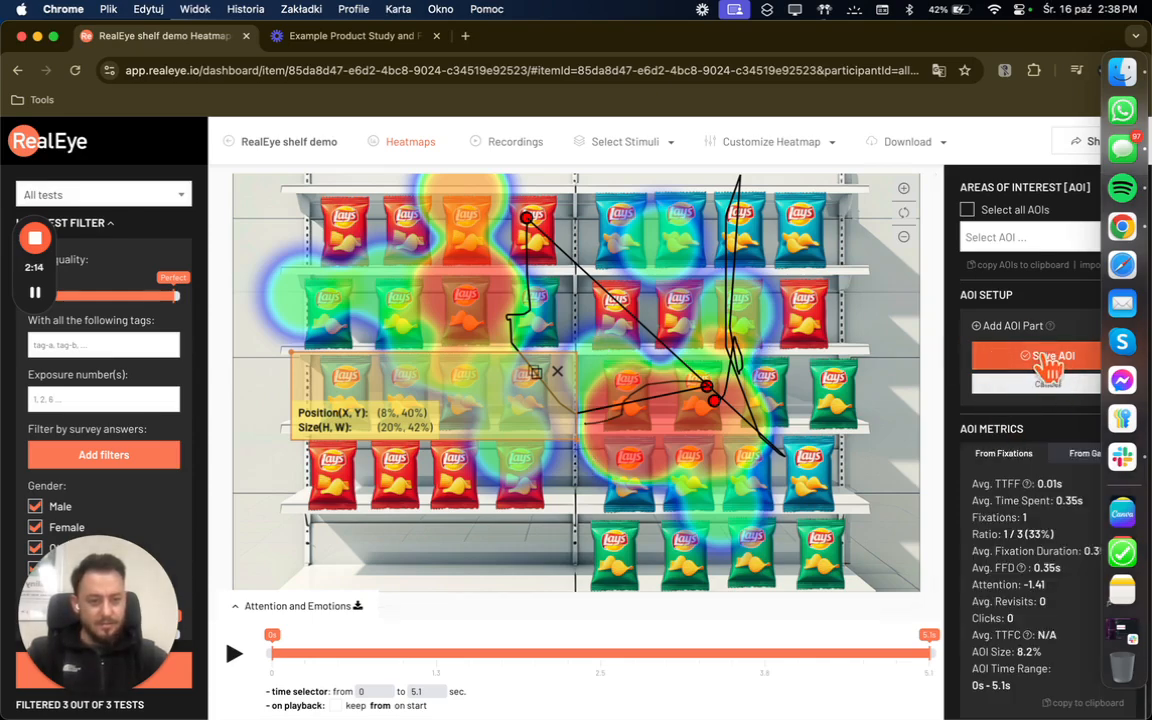
type("red")
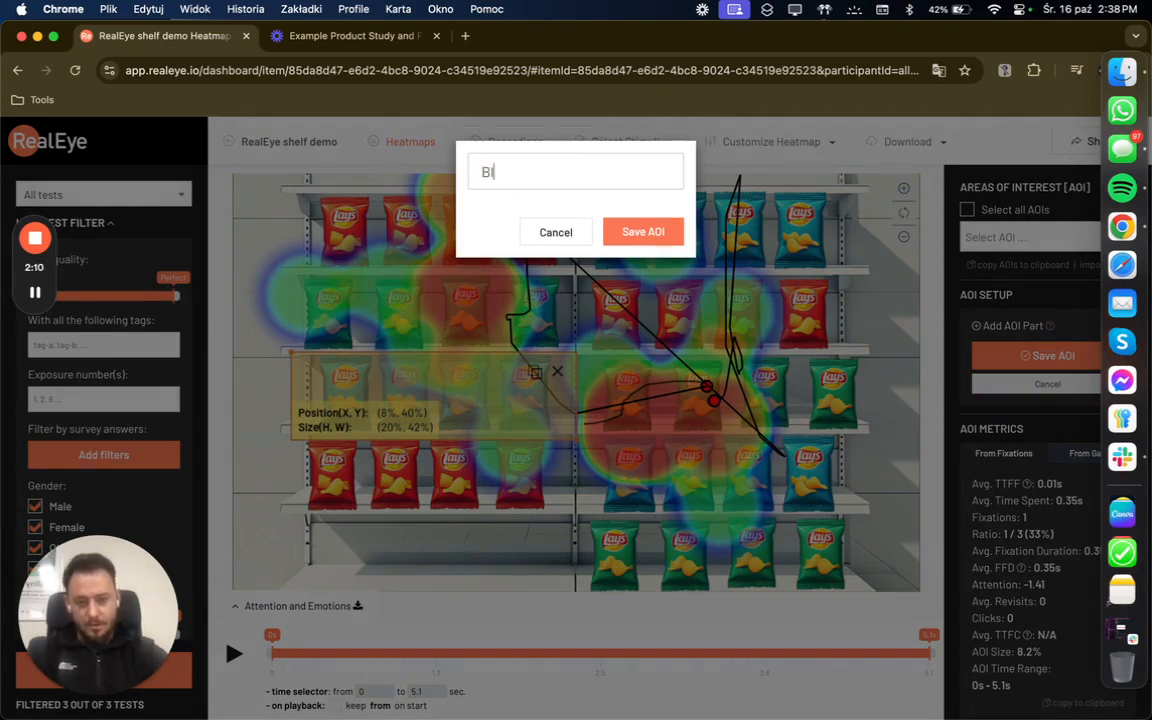
type("ue")
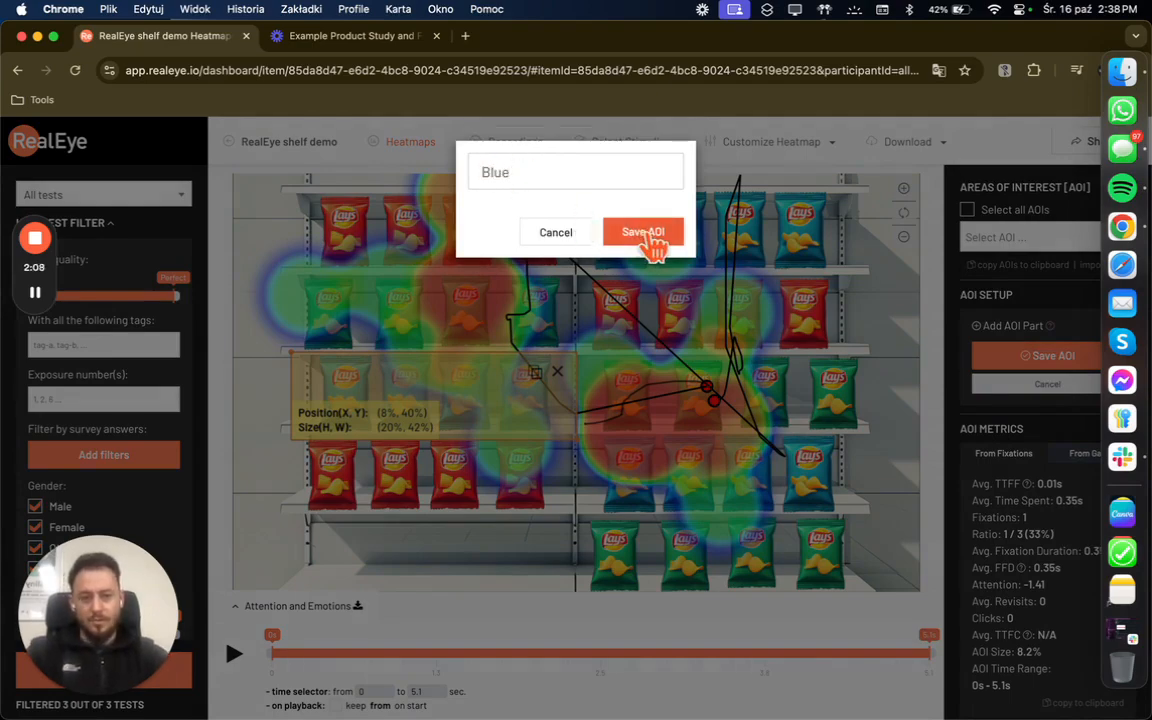
left_click(648, 234)
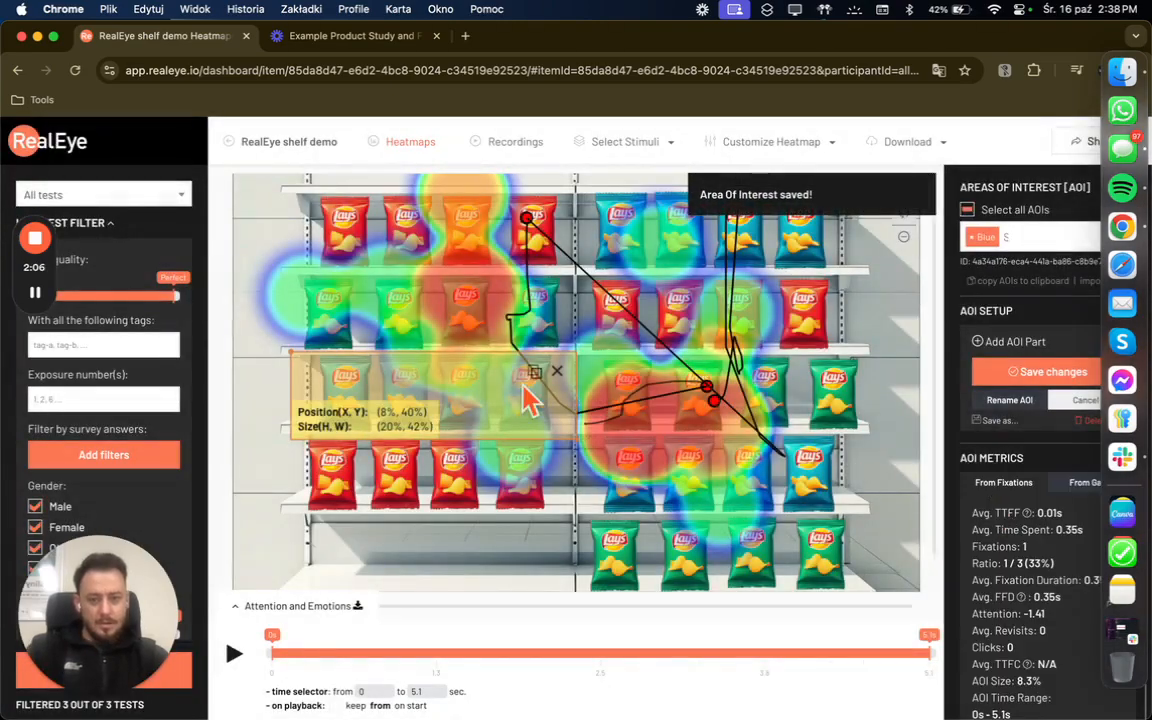
Step: Review the Blue AOI's metrics and show the red AOI alongside it on the heatmap
scroll(1020, 500, "down", 2)
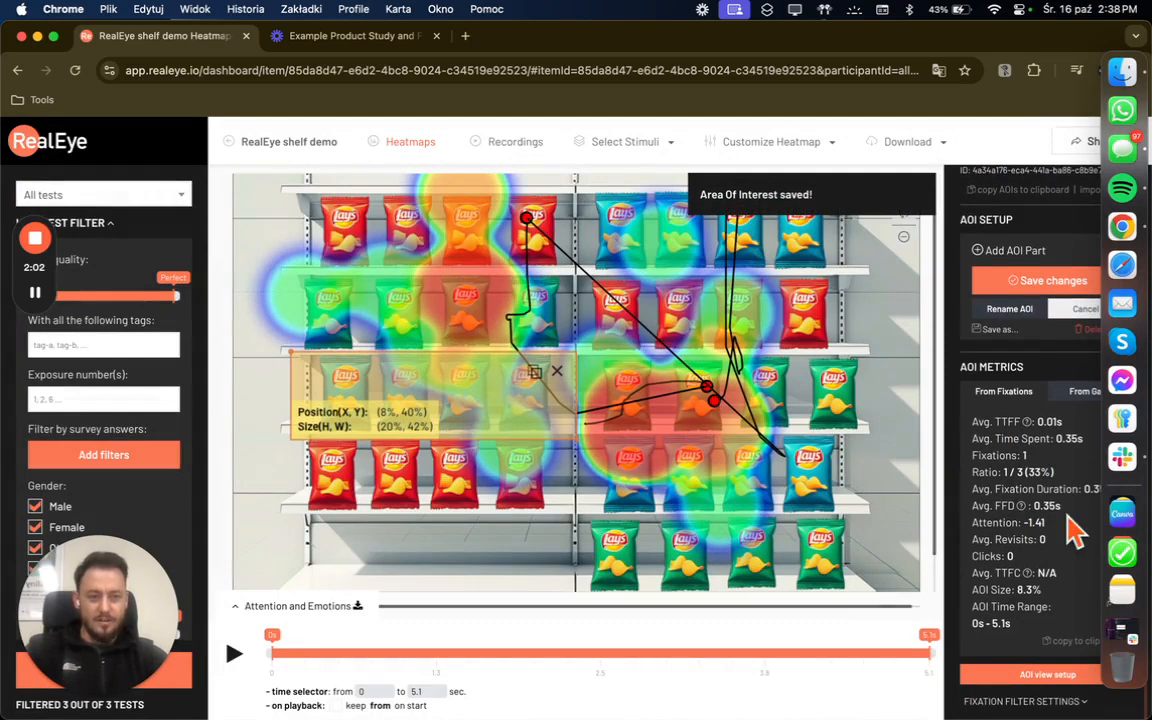
scroll(1010, 400, "up", 2)
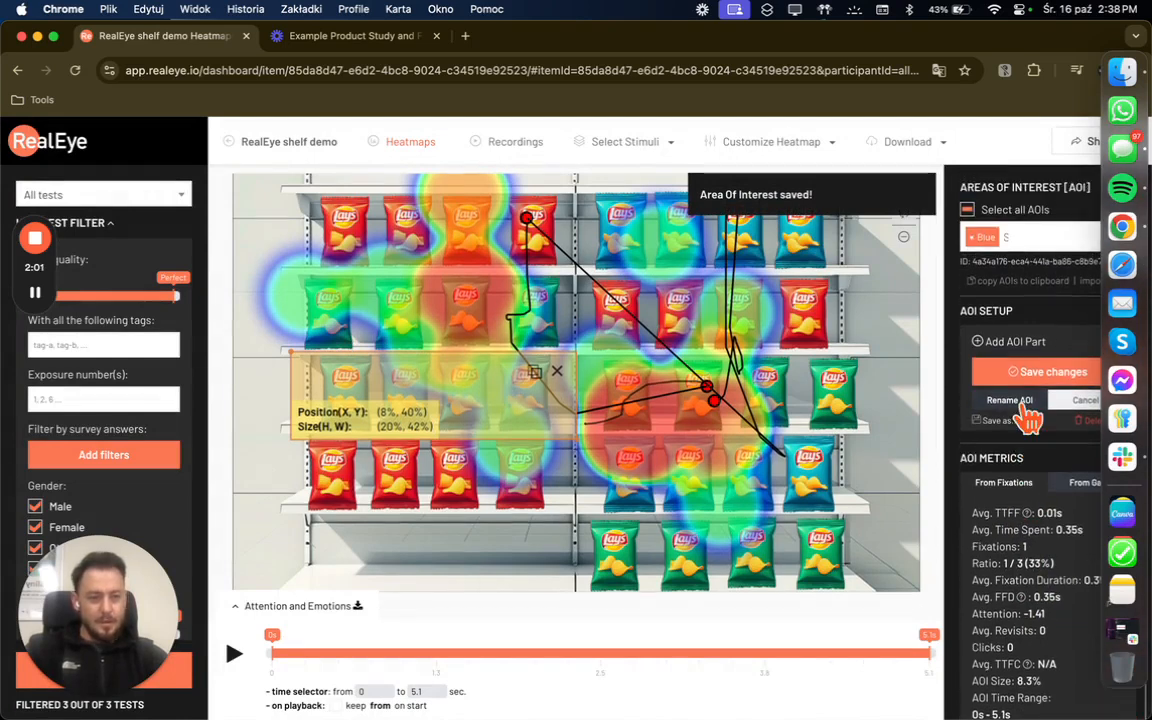
left_click(1015, 237)
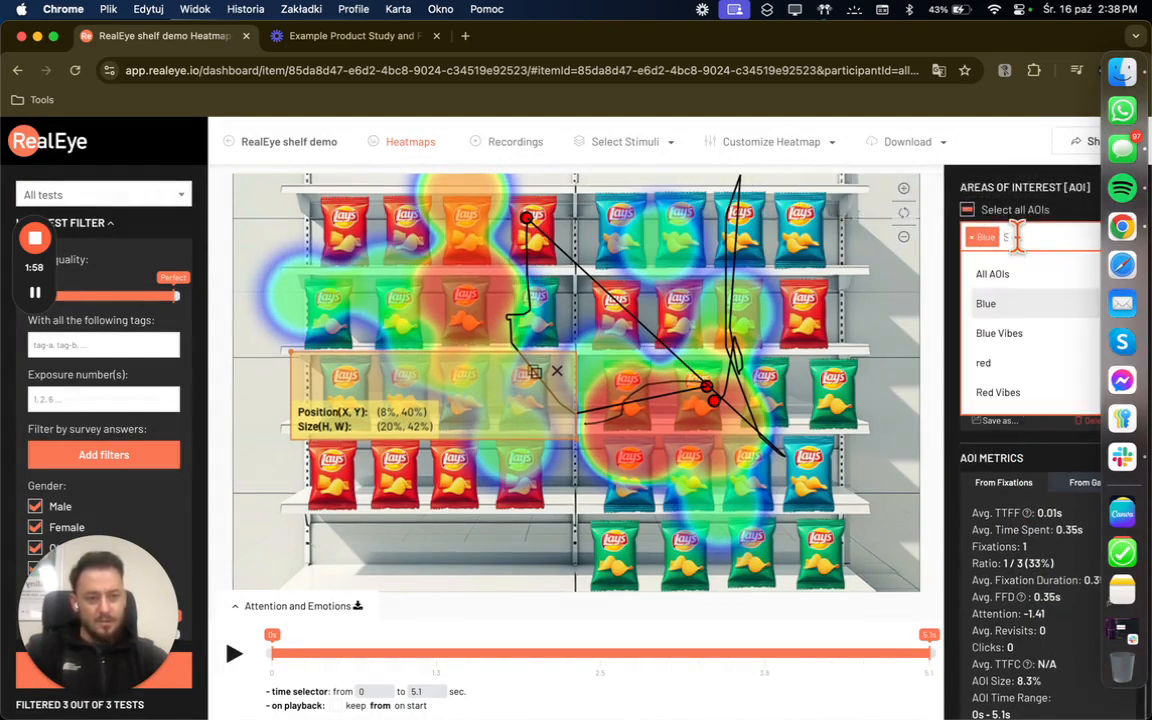
left_click(1026, 370)
left_click(1068, 234)
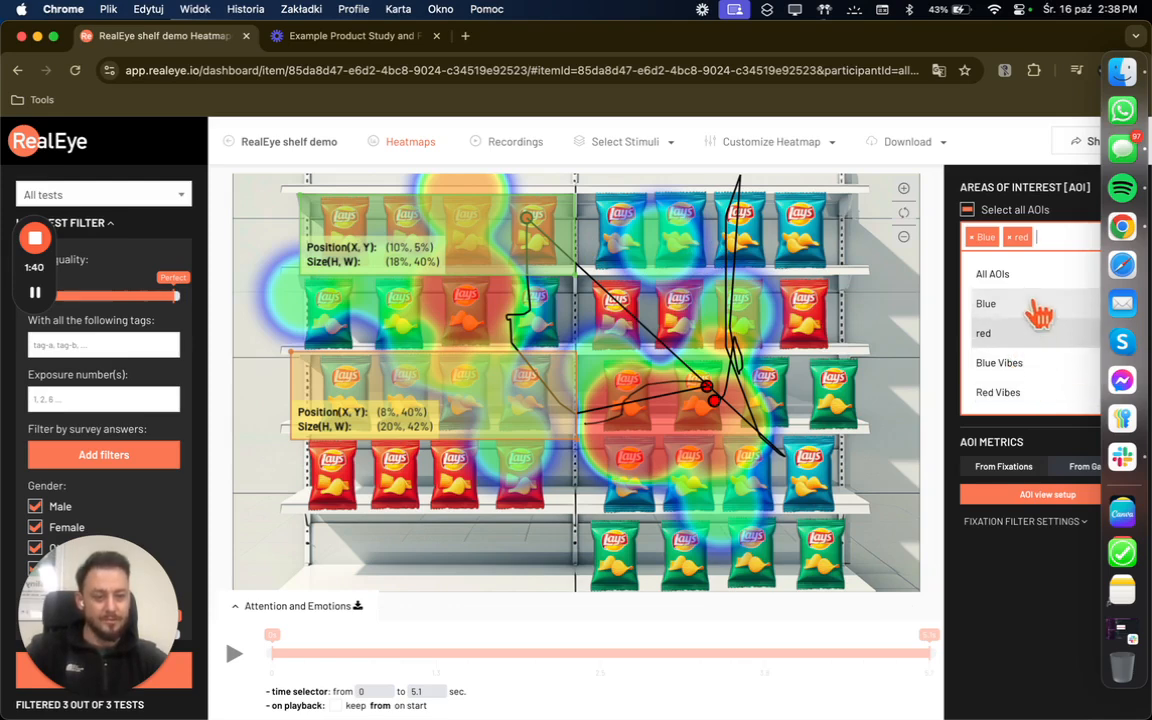
left_click(1051, 236)
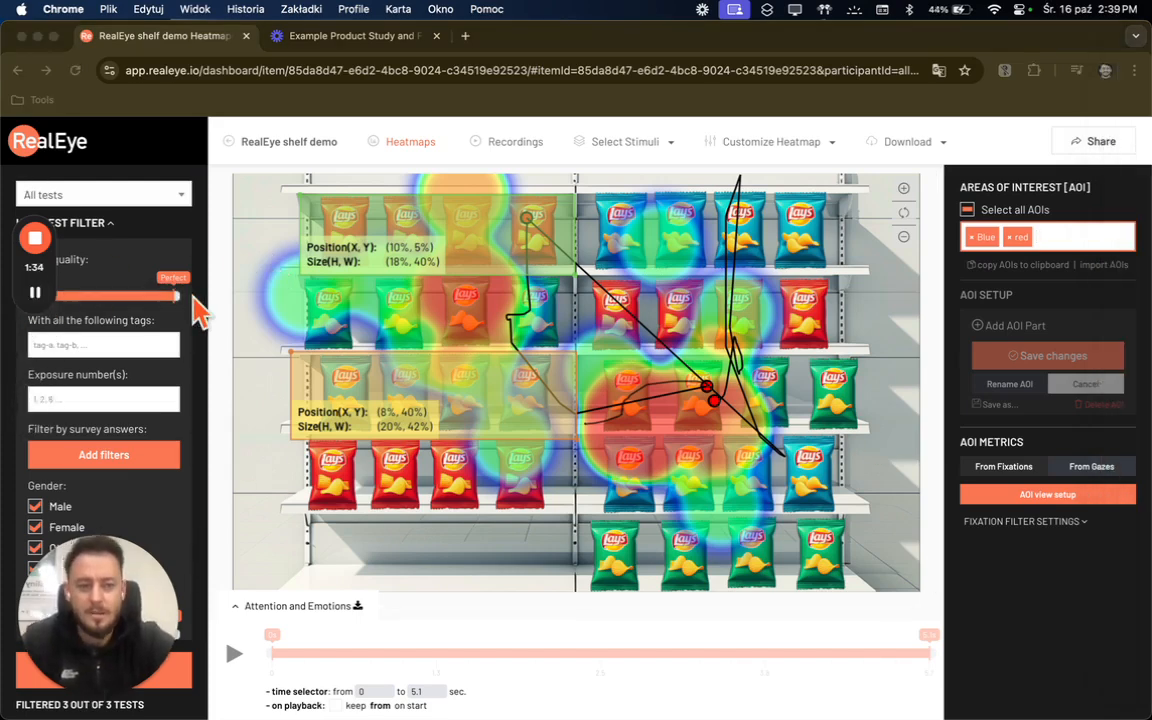
Step: Return to the RealEye shelf demo study's results overview and look through the study contents down to Product-2.png
left_click(249, 140)
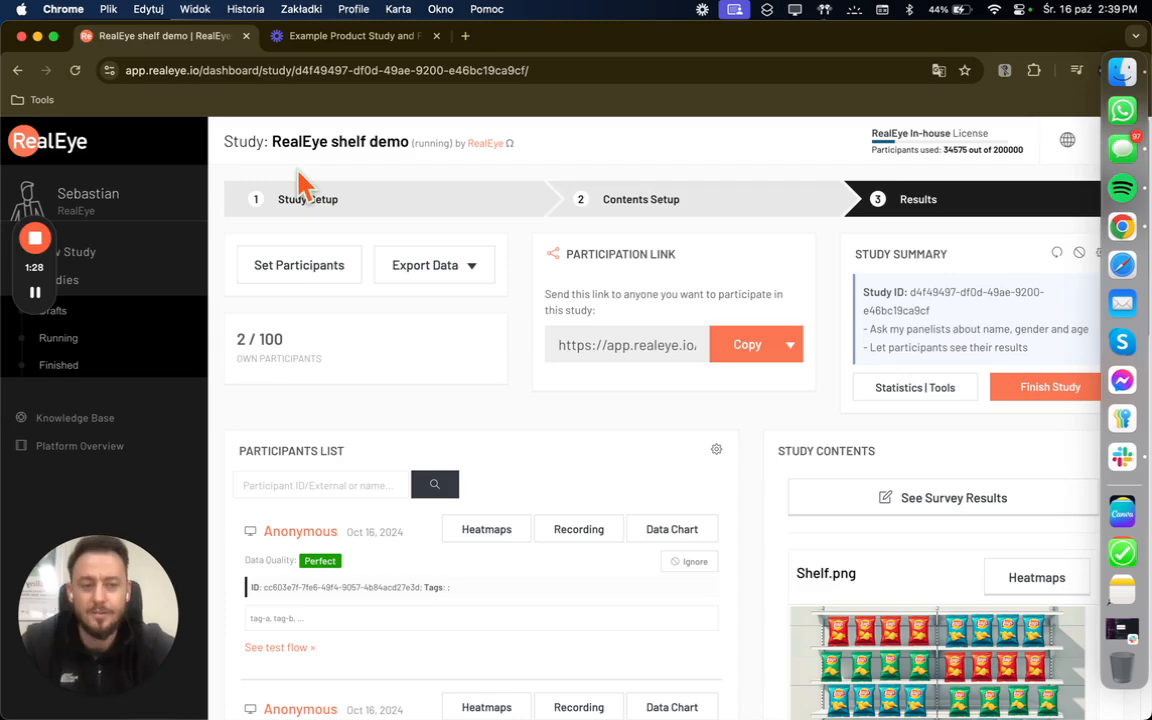
scroll(715, 431, "down", 2)
scroll(715, 428, "down", 1)
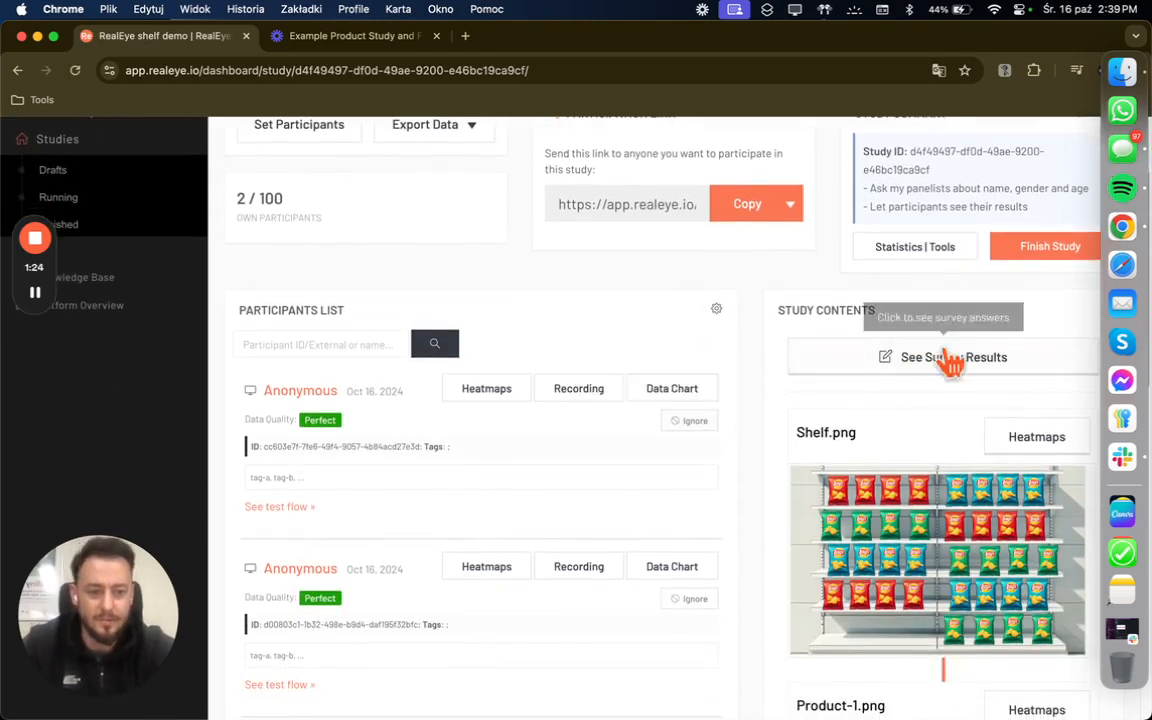
scroll(964, 393, "down", 10)
scroll(964, 393, "down", 1)
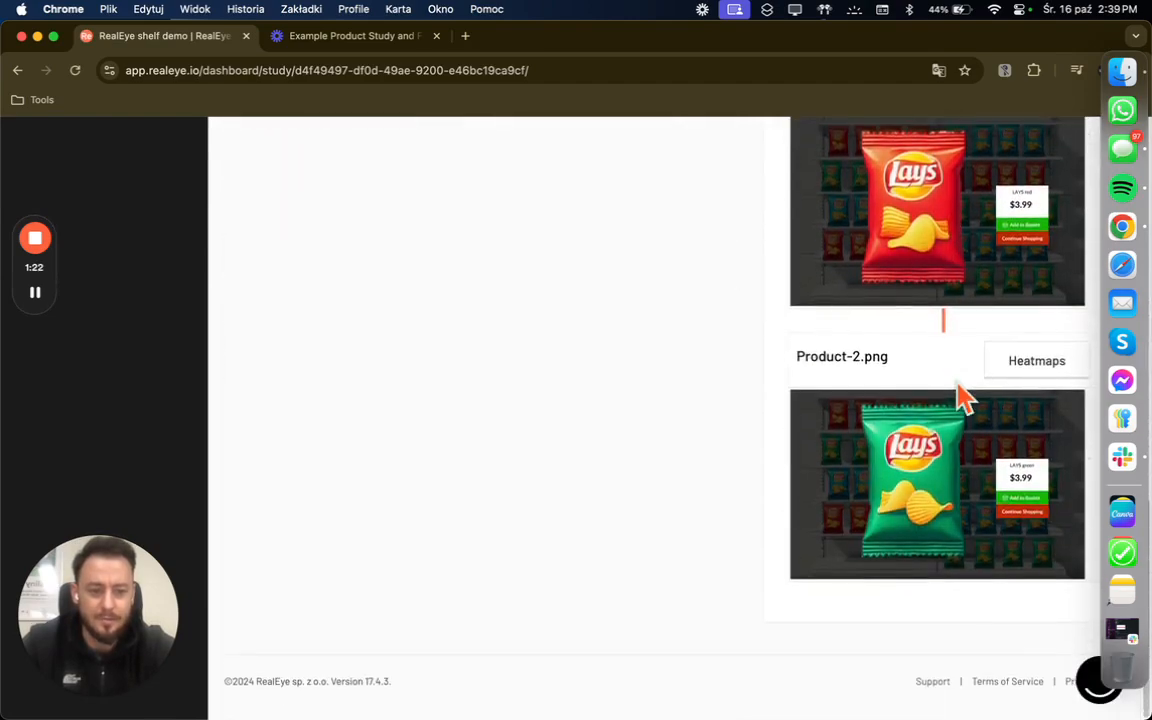
scroll(964, 393, "up", 10)
scroll(964, 393, "up", 1)
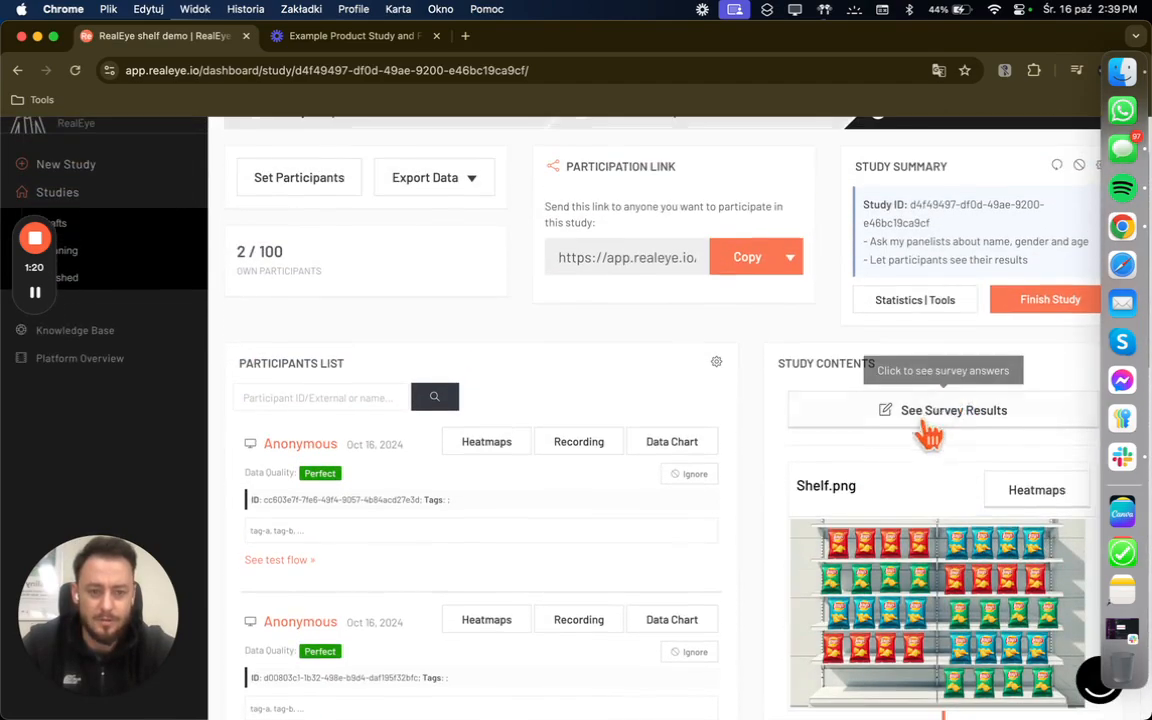
Step: View the survey results for the question about participants' favorite product, and close them
left_click(930, 430)
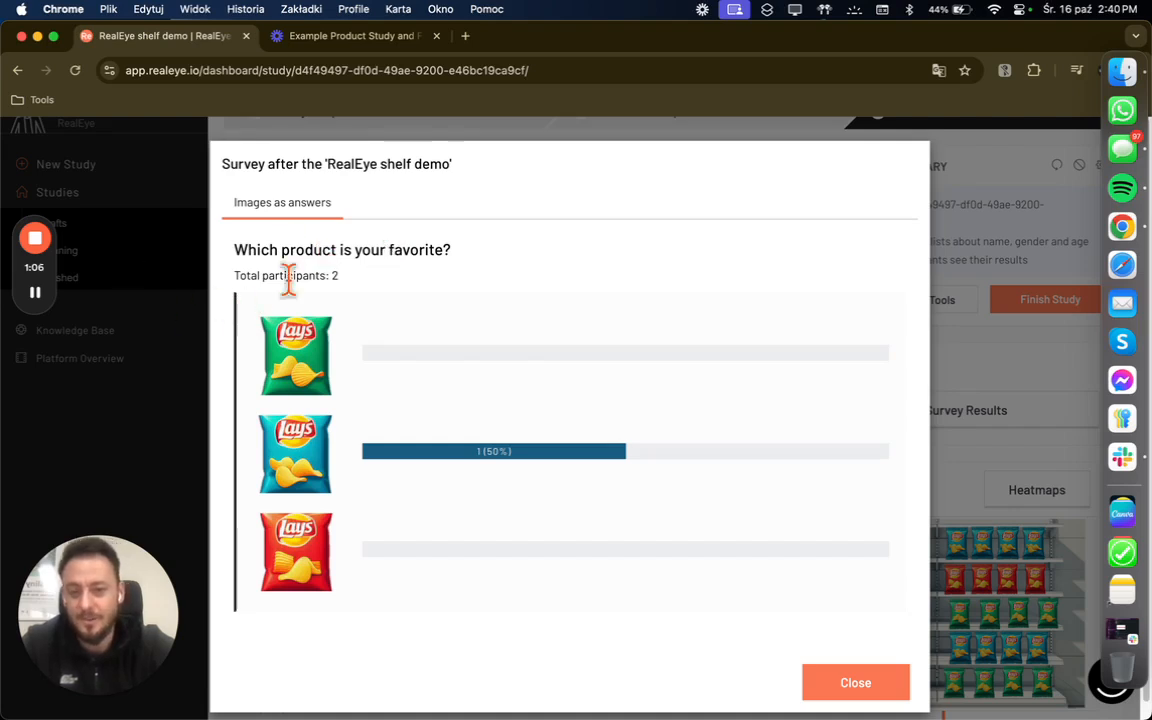
left_click(840, 684)
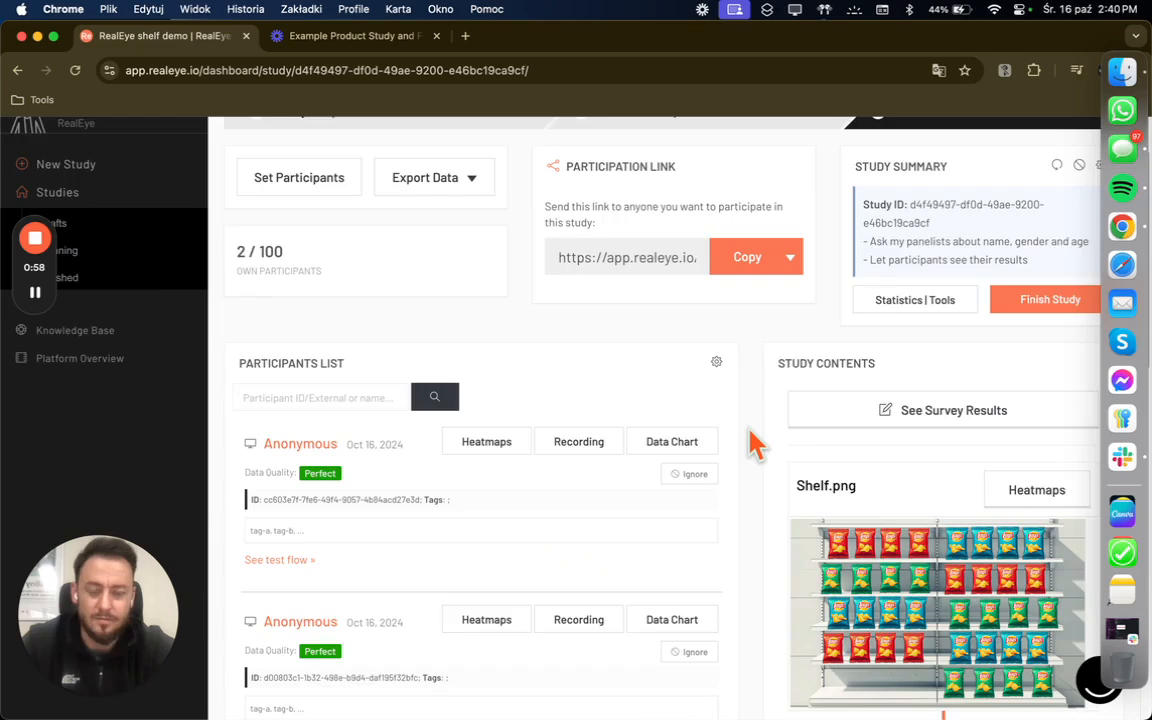
scroll(755, 443, "down", 1)
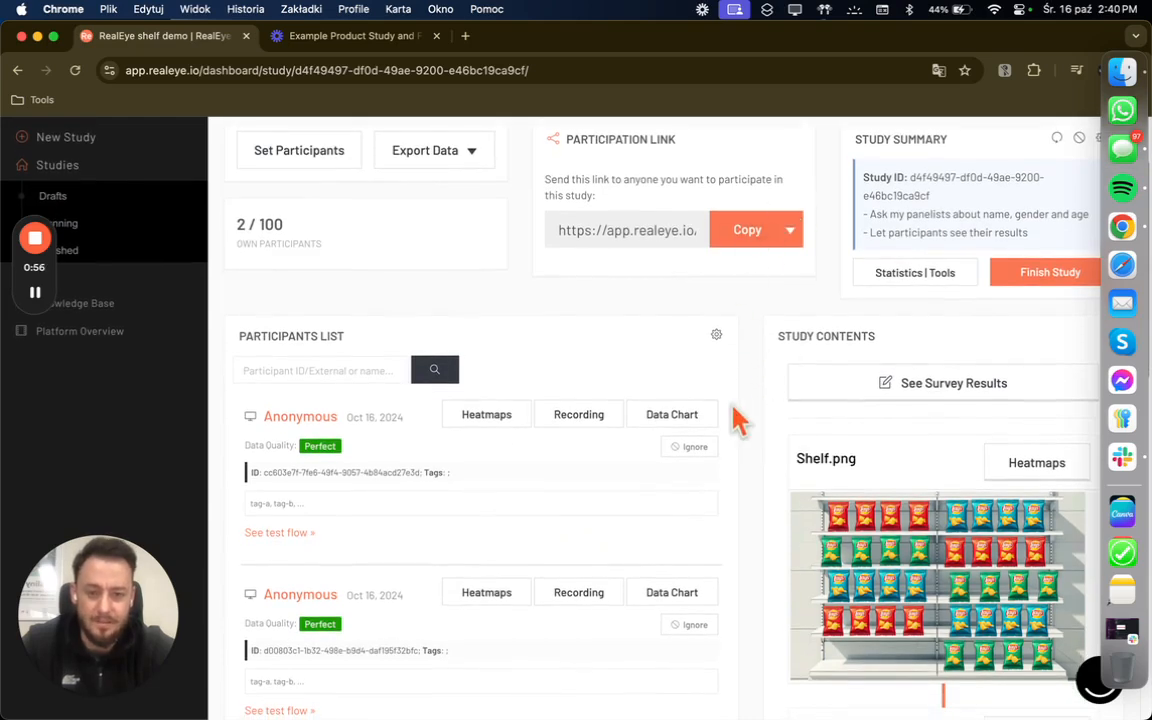